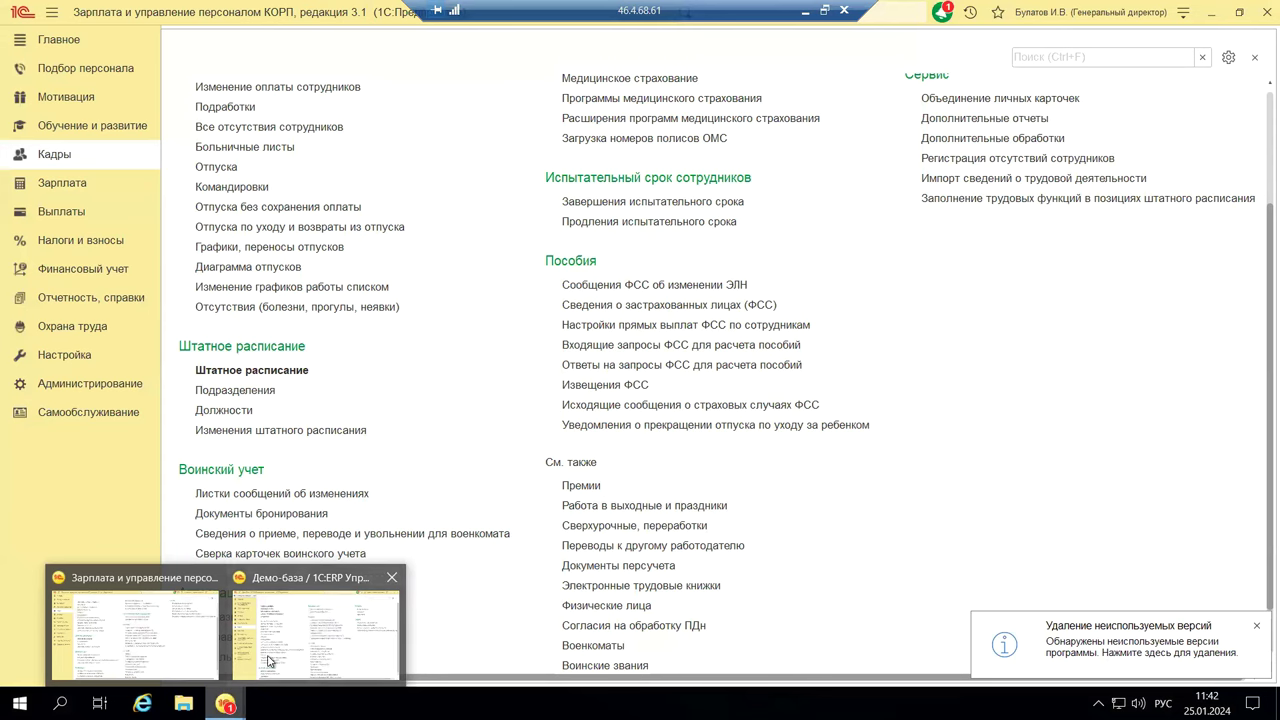
Switch to the 1C:ERP demo base, open Кадровые отчеты in the Кадры section and look through the Отчетность для военкоматов reports.
click(270, 654)
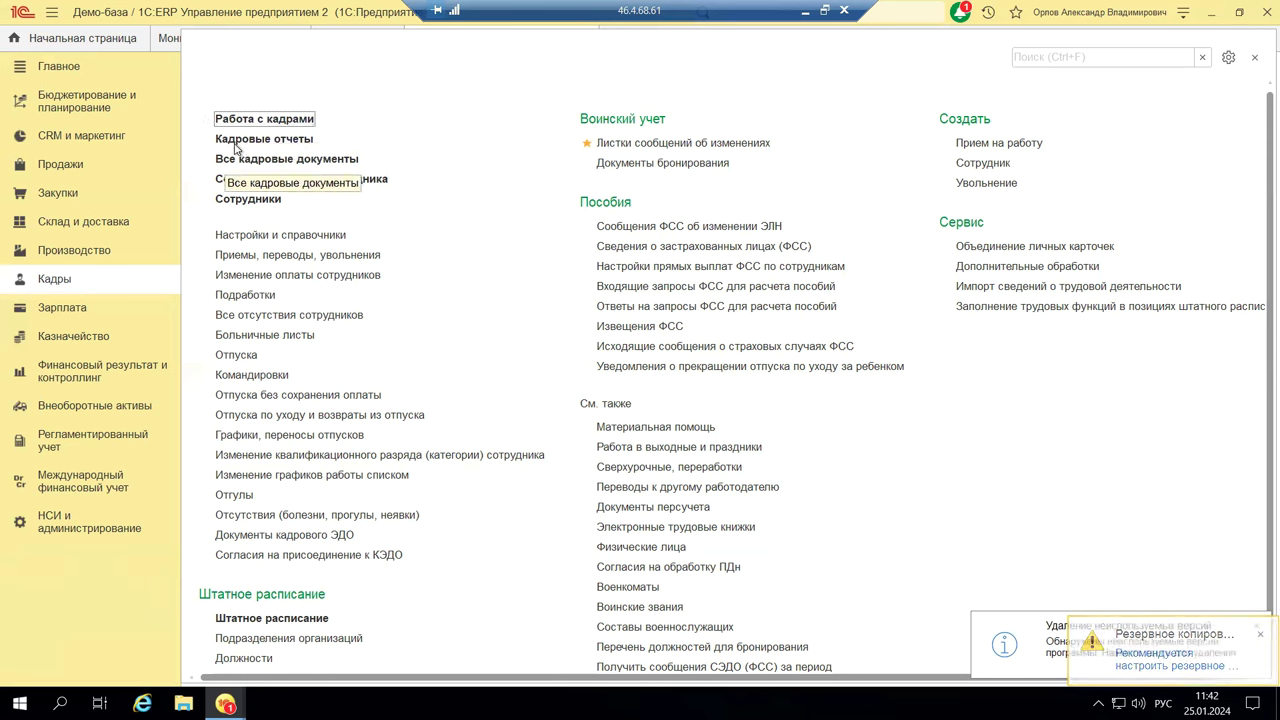
click(236, 140)
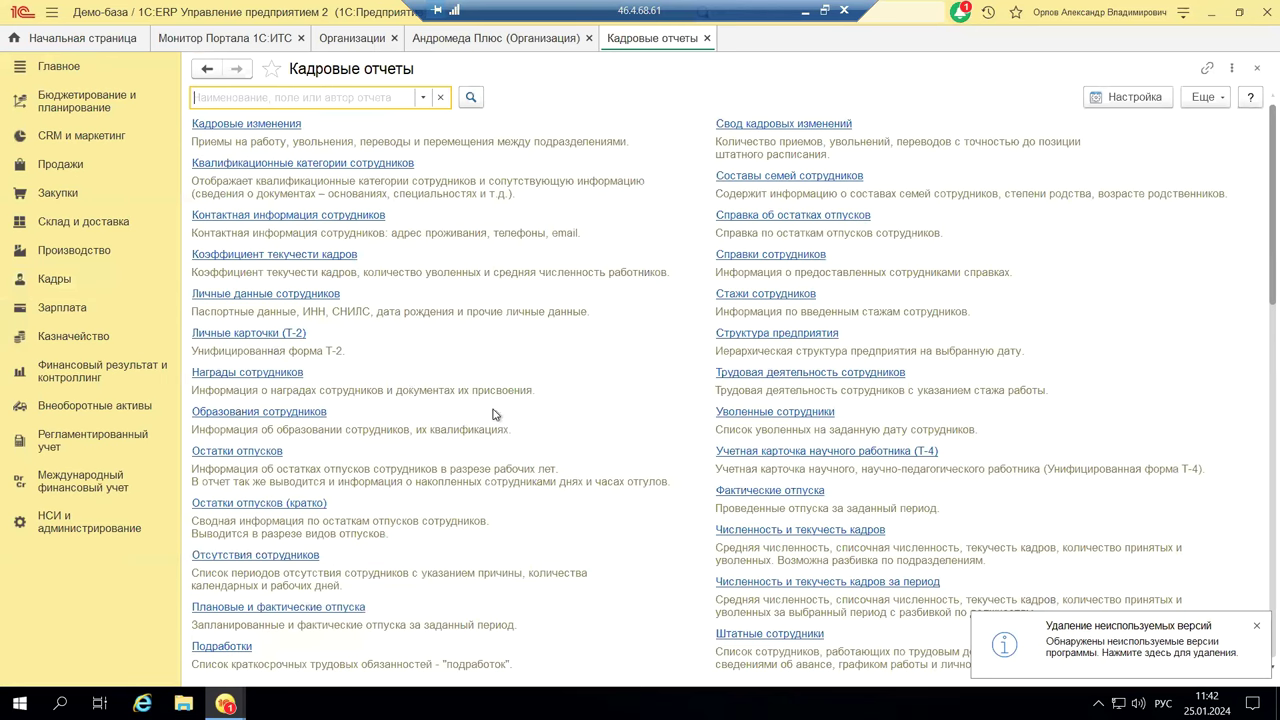
scroll(598, 473, down, 4)
scroll(598, 473, down, 2)
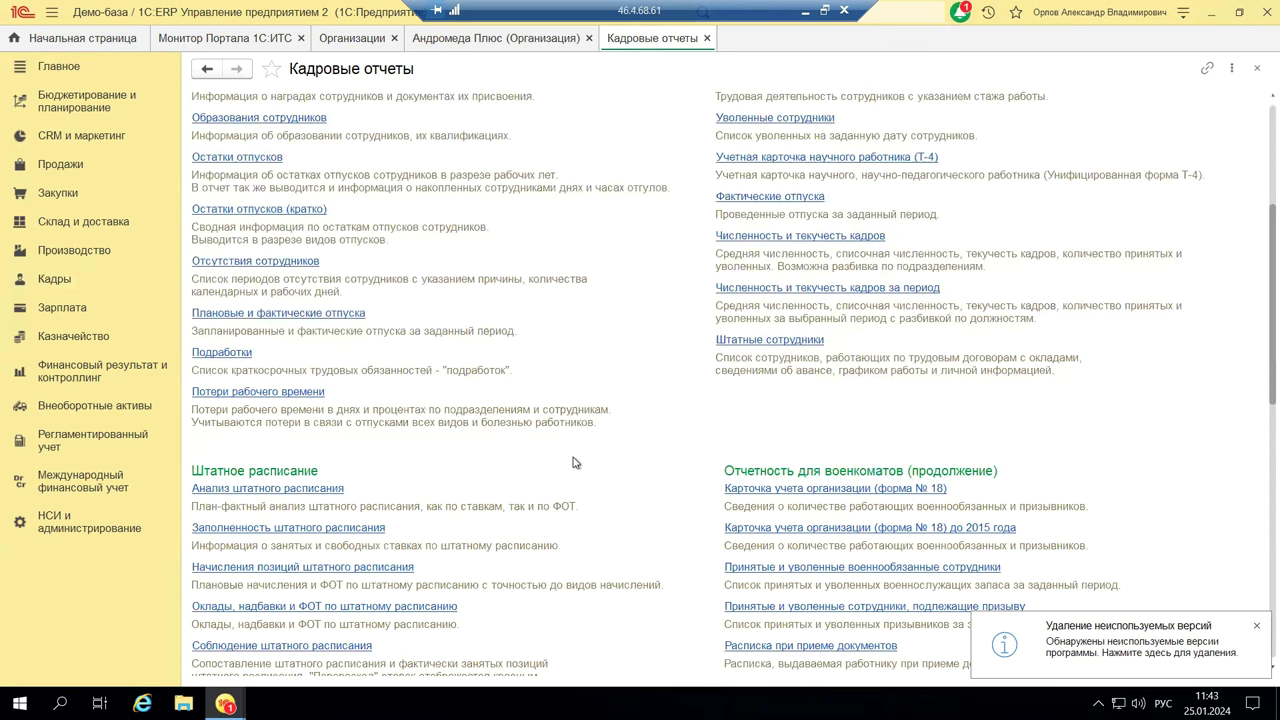
scroll(730, 487, down, 2)
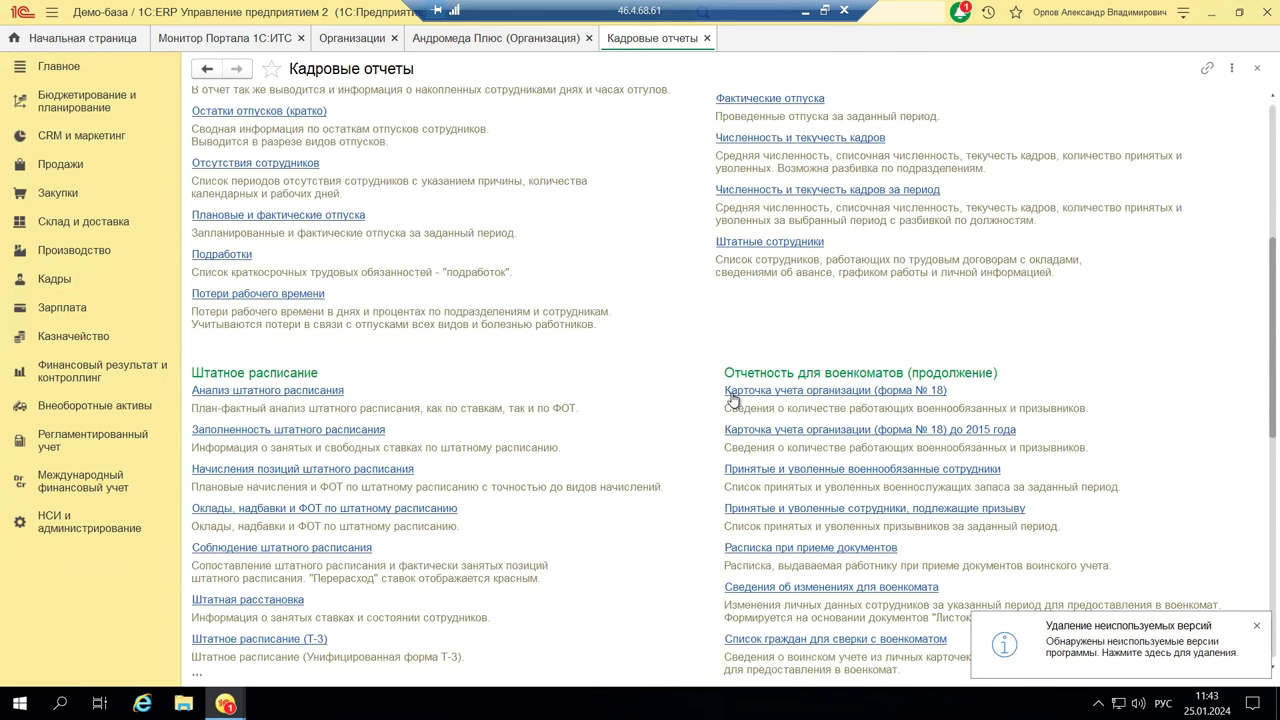
Open the Кадры settings in НСИ и администрирование, examine the Воинский учет options and close the settings page.
click(60, 517)
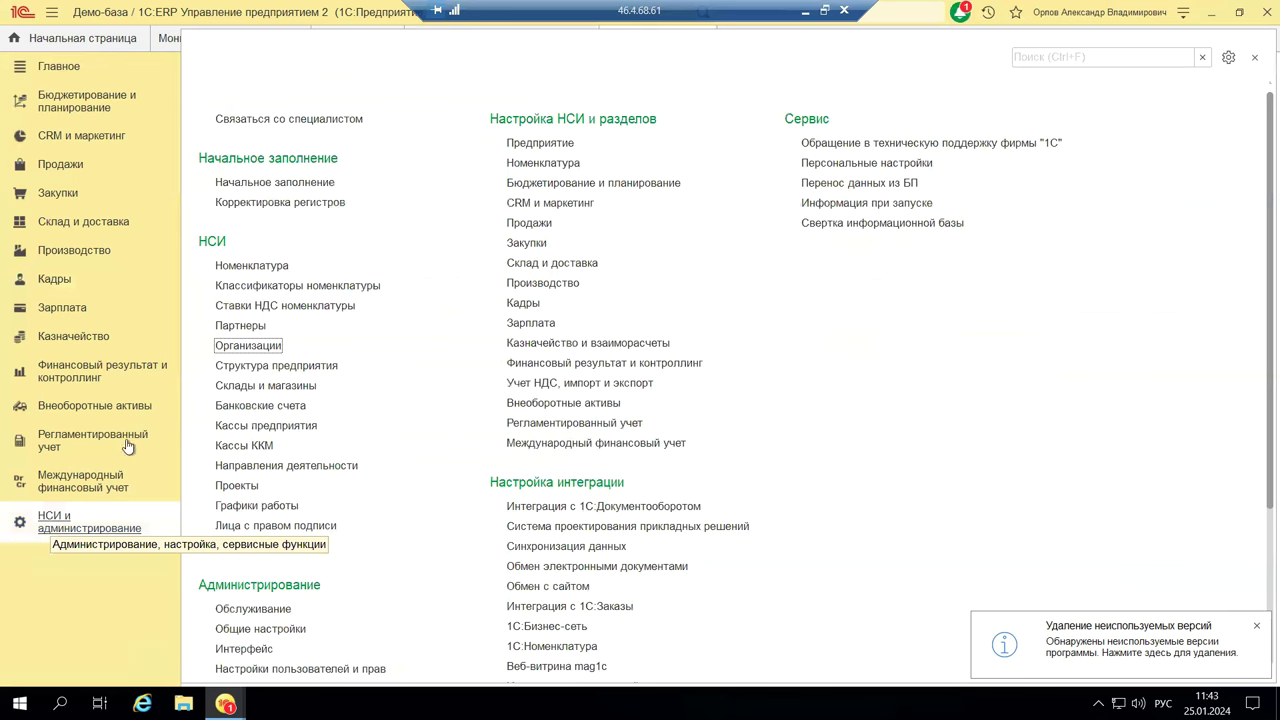
click(531, 304)
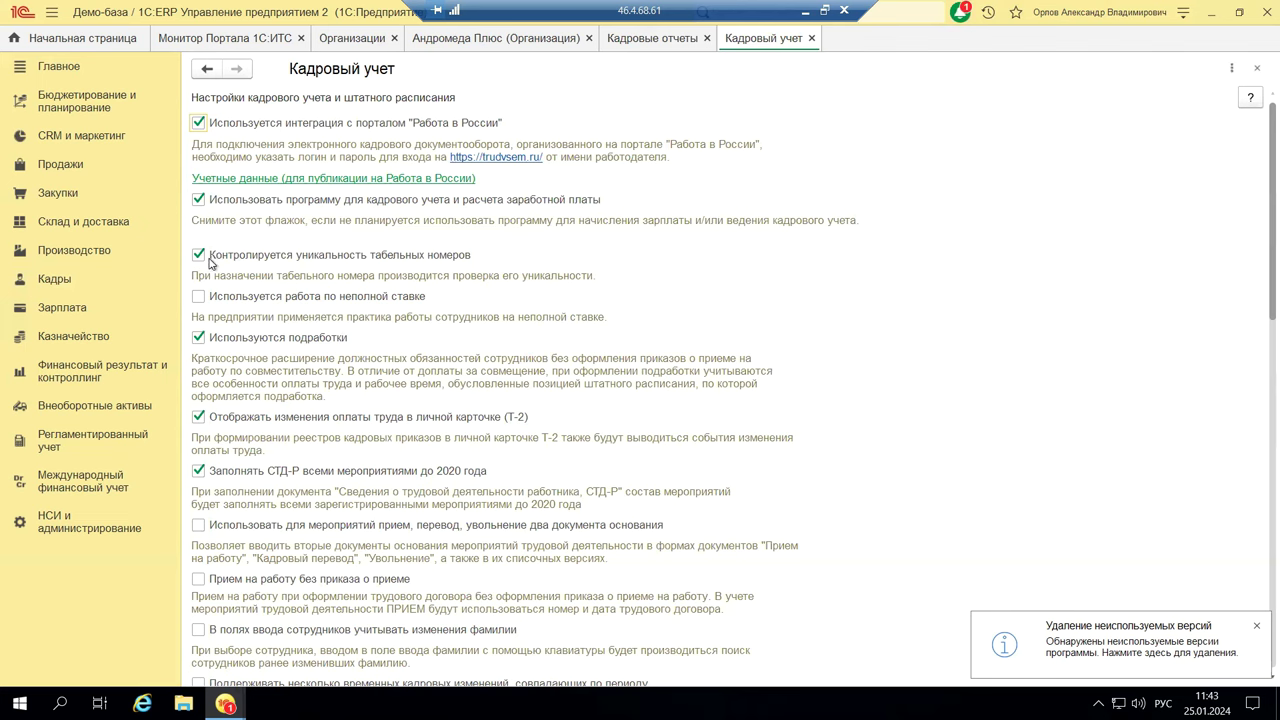
scroll(210, 263, down, 10)
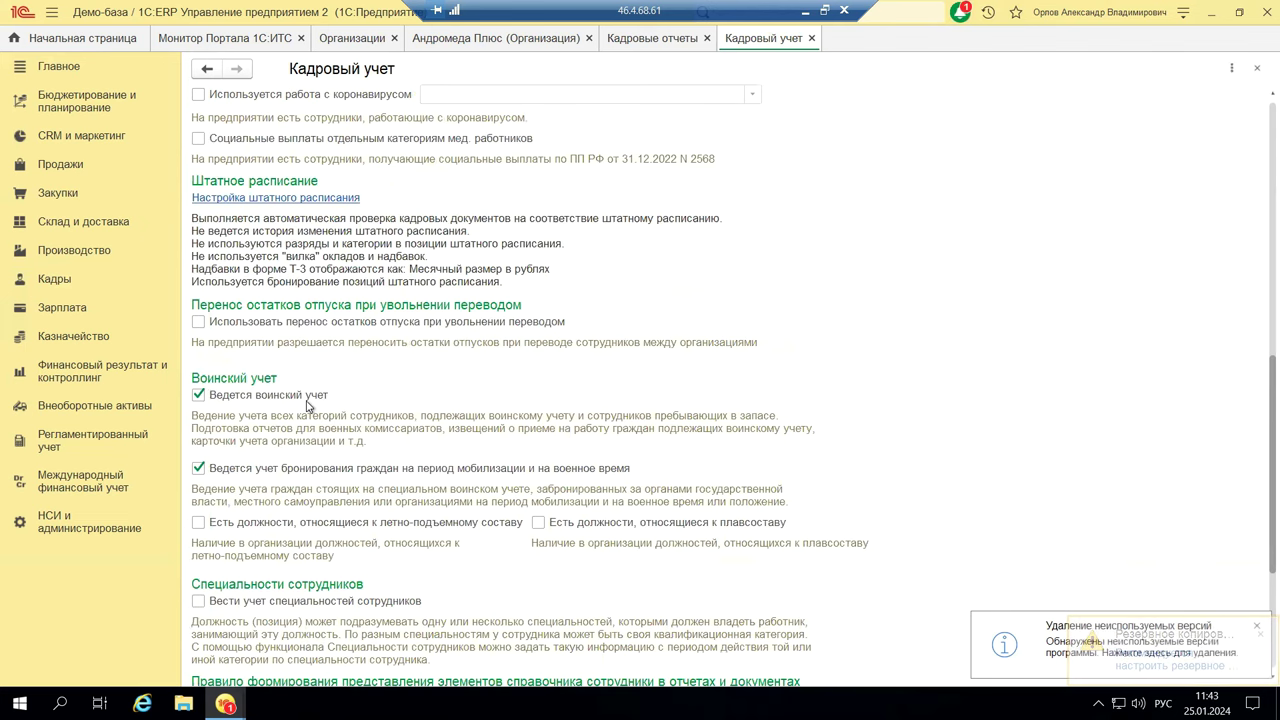
scroll(307, 404, up, 2)
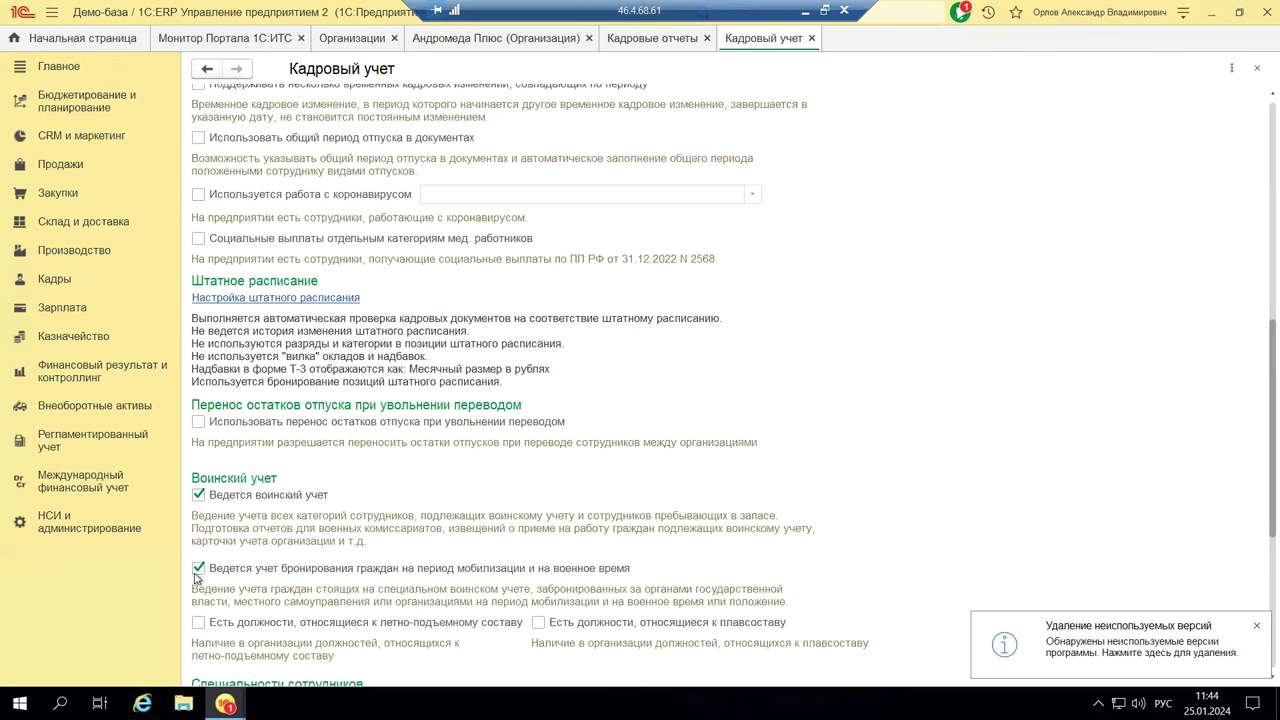
scroll(265, 588, down, 5)
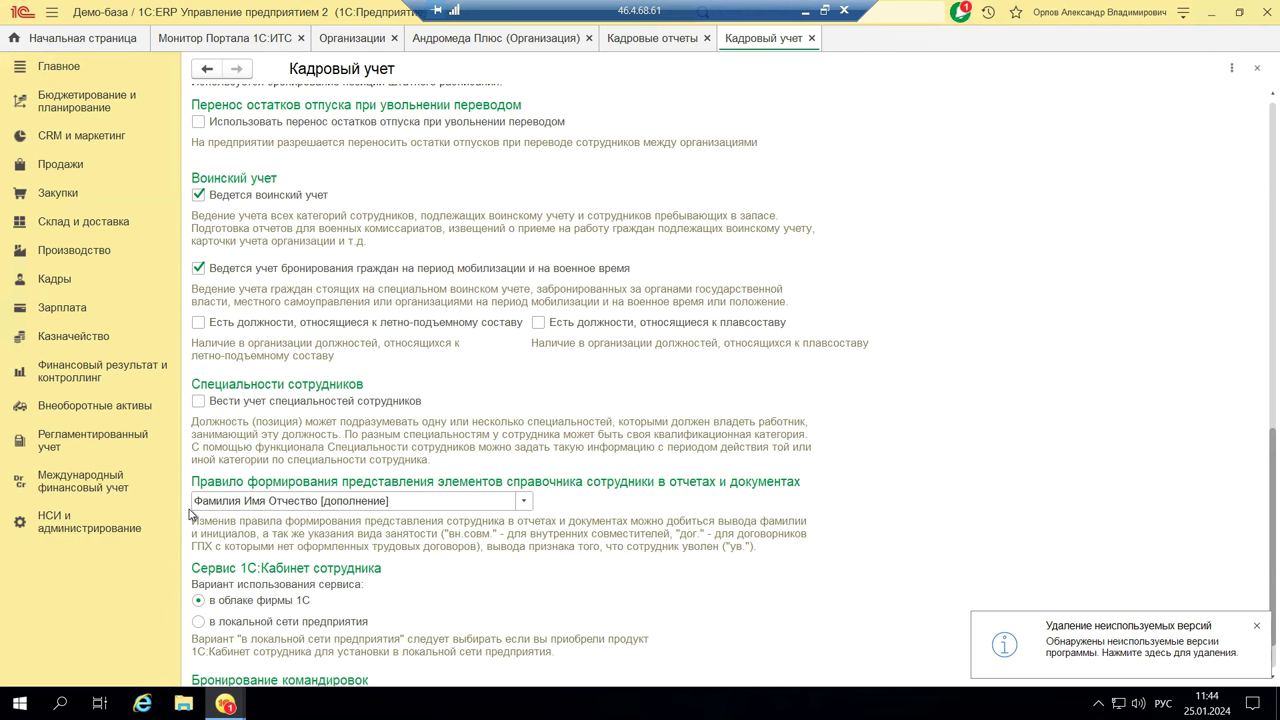
scroll(189, 510, up, 2)
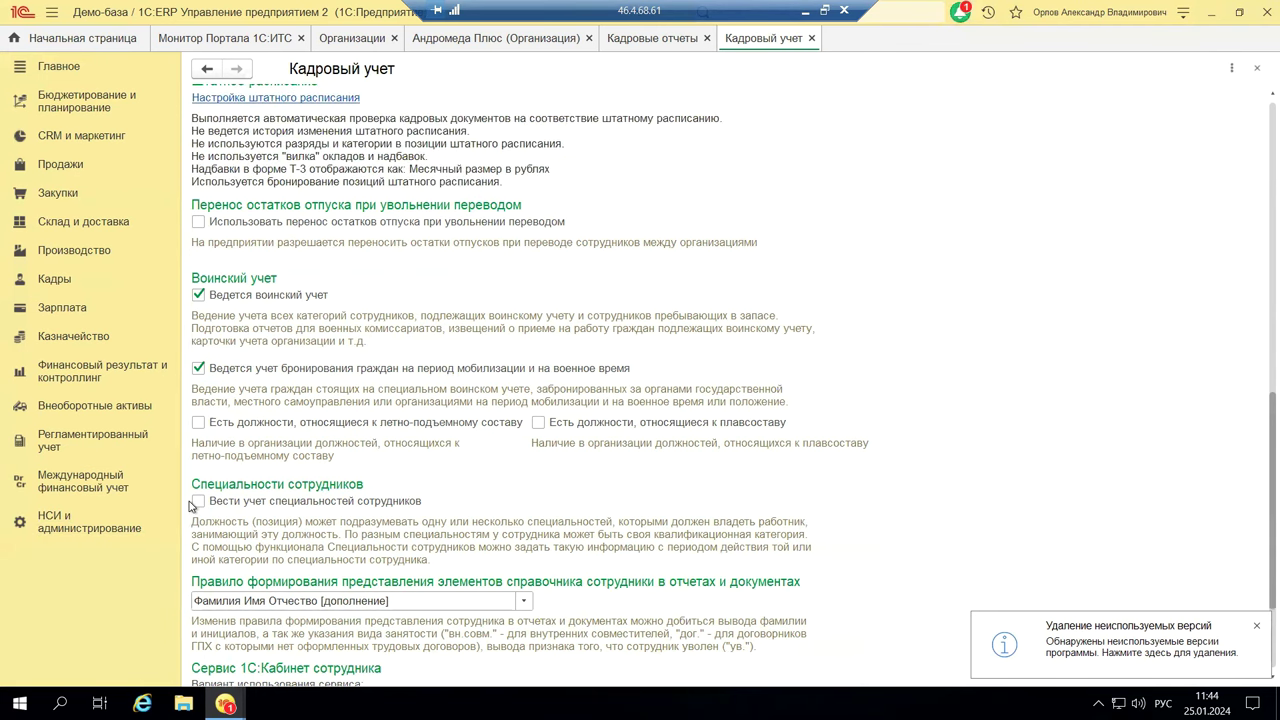
scroll(189, 506, up, 2)
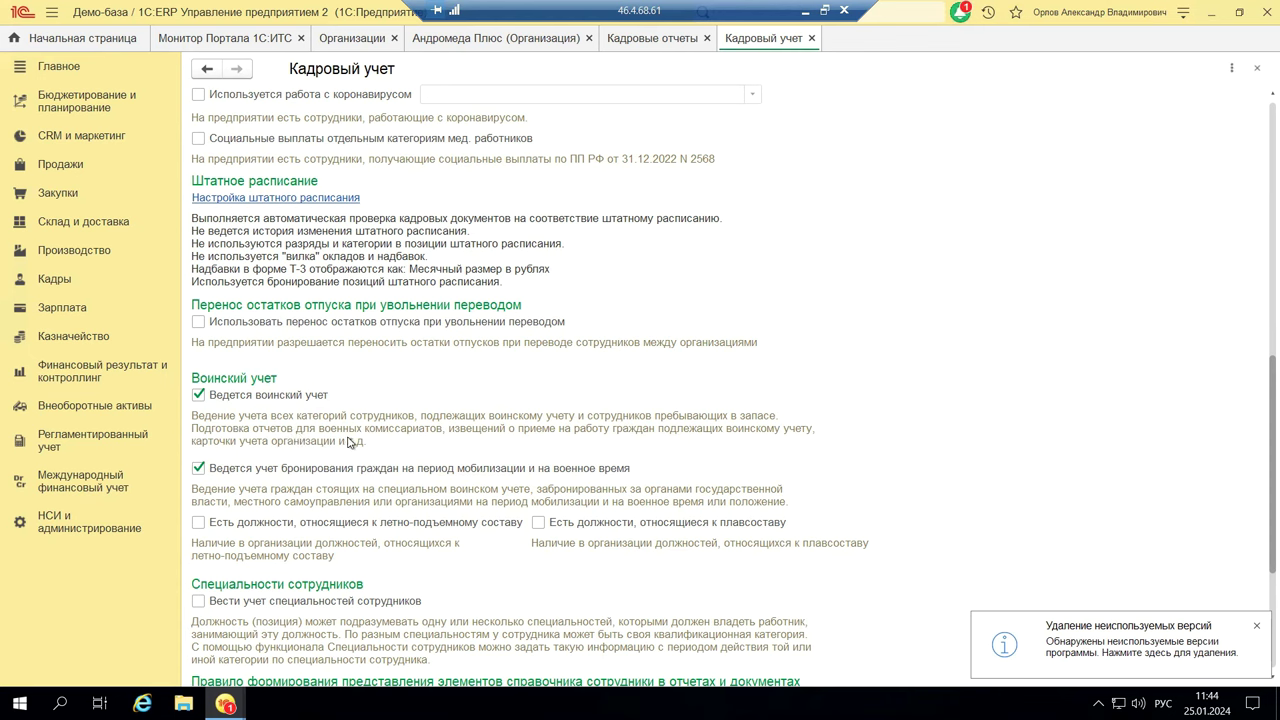
scroll(352, 443, down, 1)
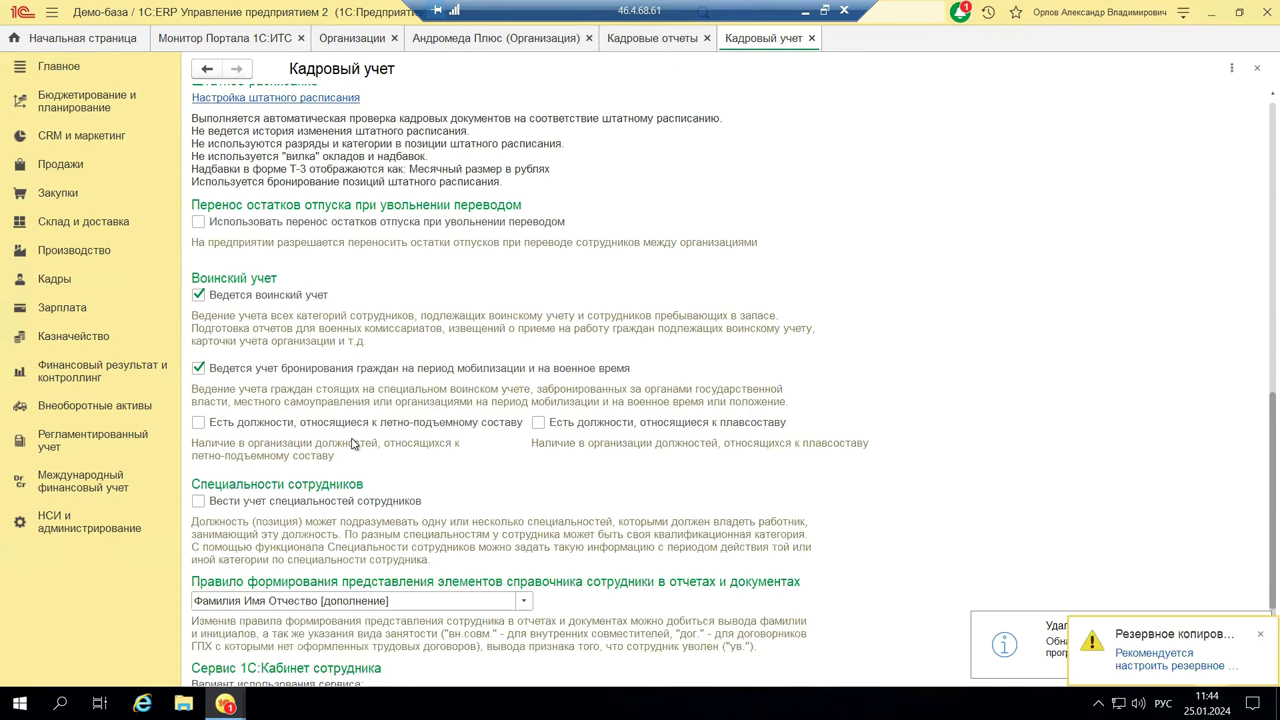
scroll(352, 443, down, 2)
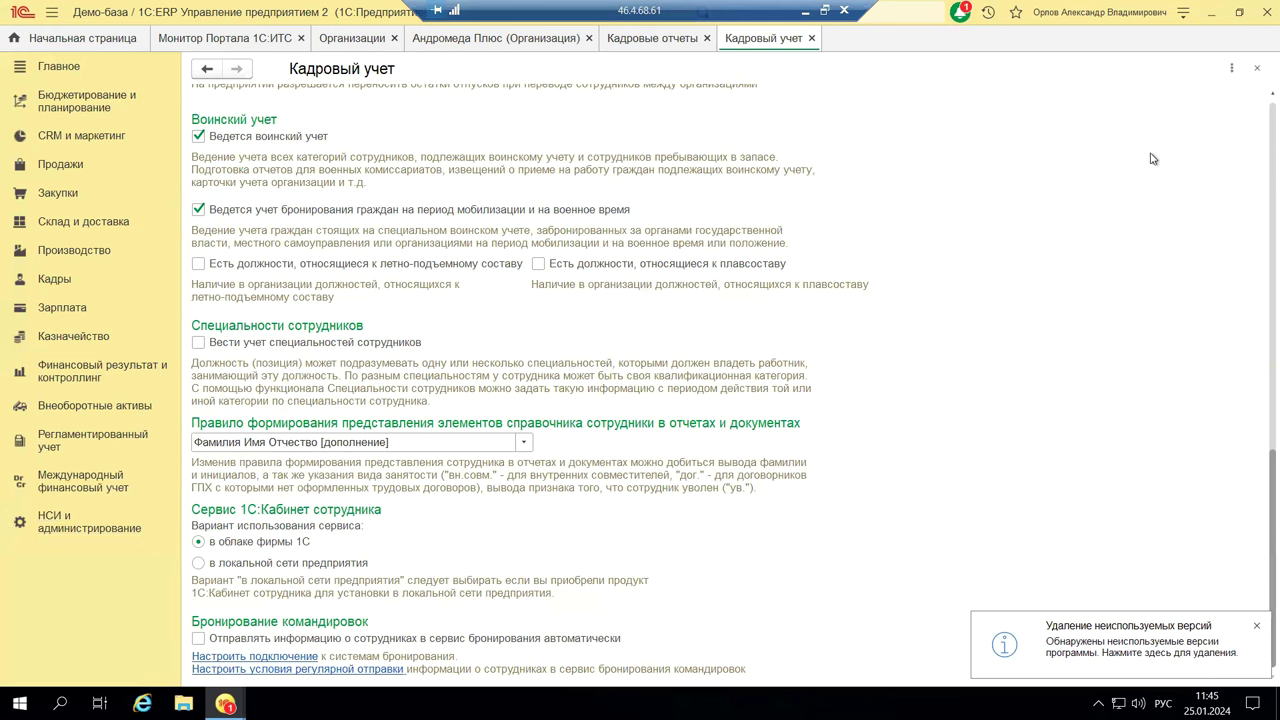
click(1258, 72)
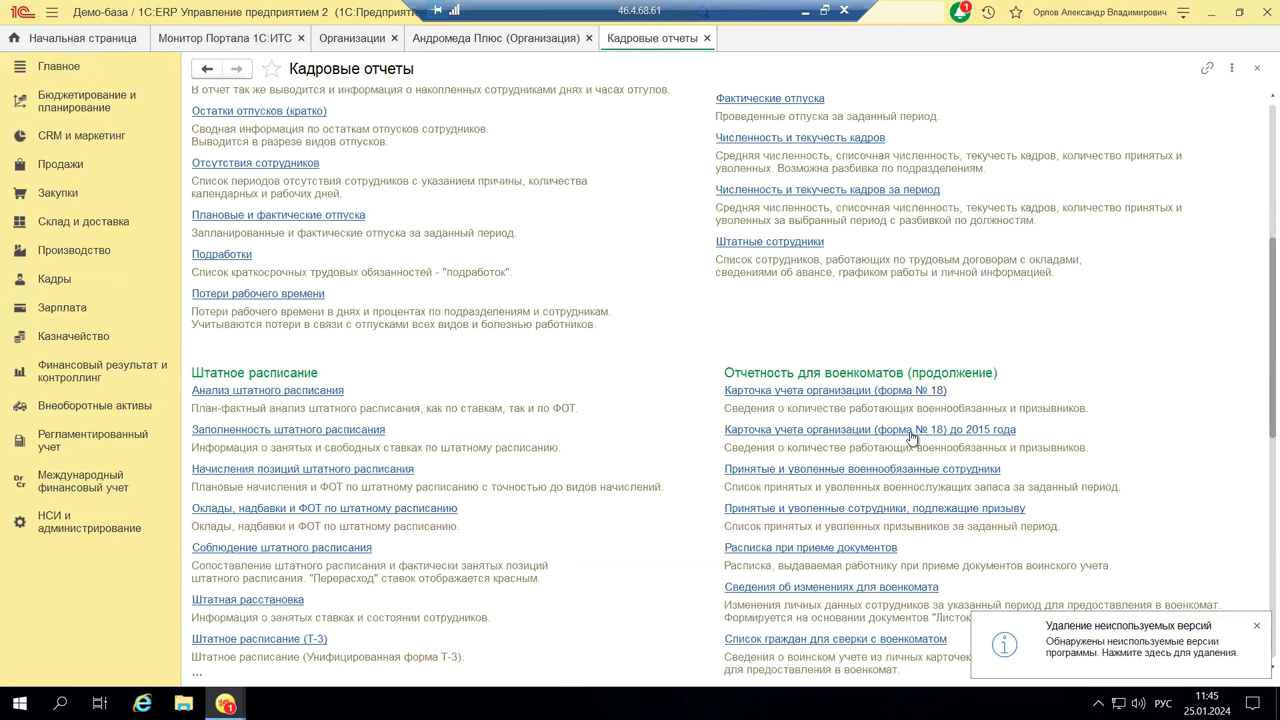
Review the remaining Отчетность для военкоматов and Отчетность для бронирования reports, and close the Кадровые отчеты list.
scroll(848, 463, down, 2)
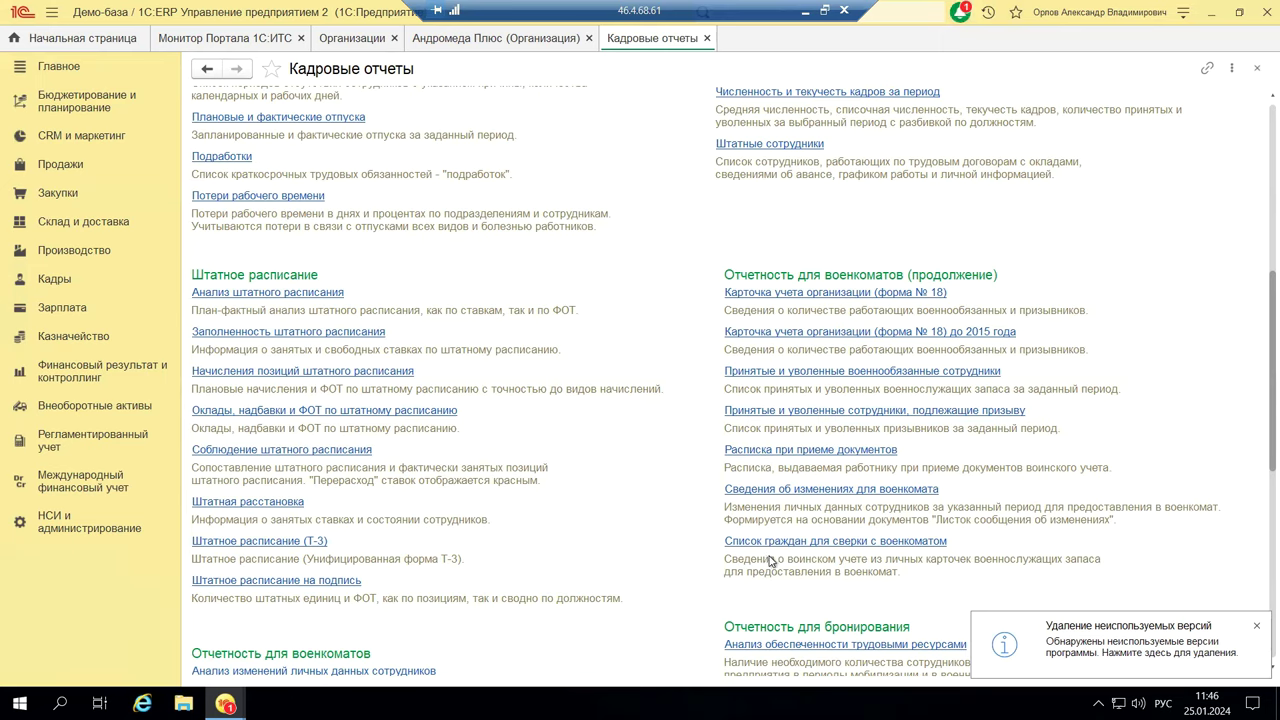
scroll(768, 560, down, 5)
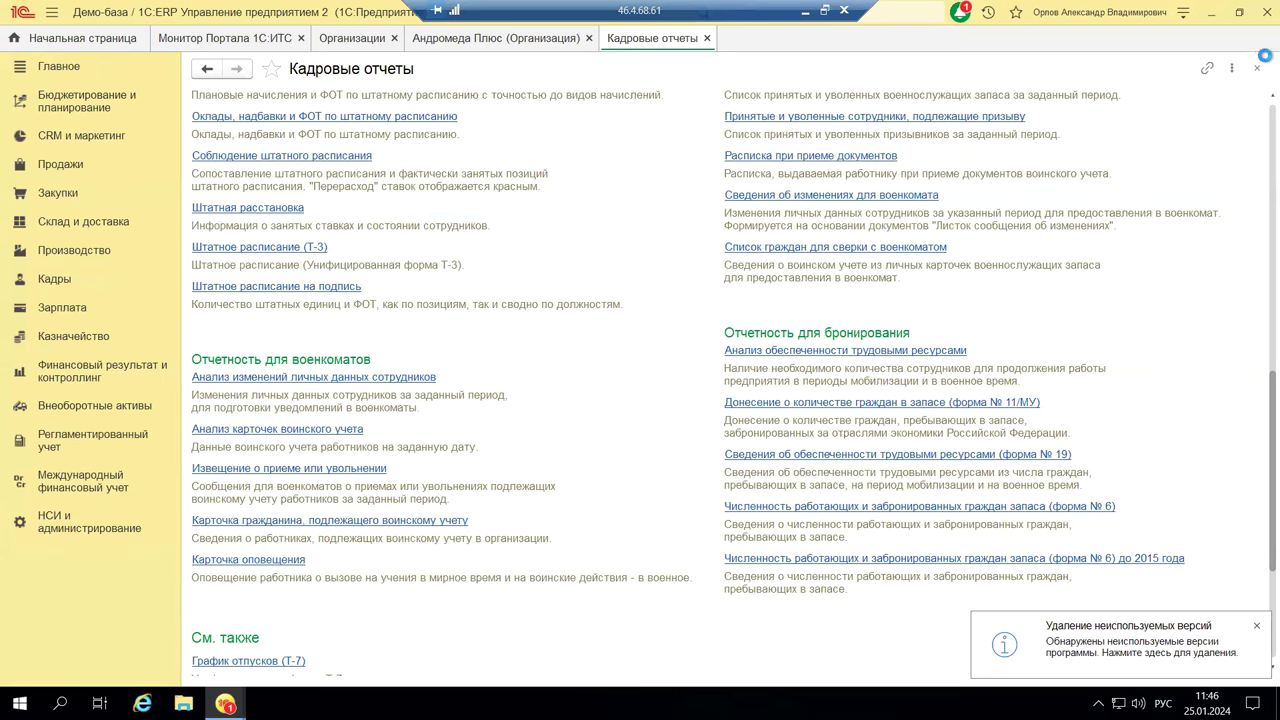
click(1258, 73)
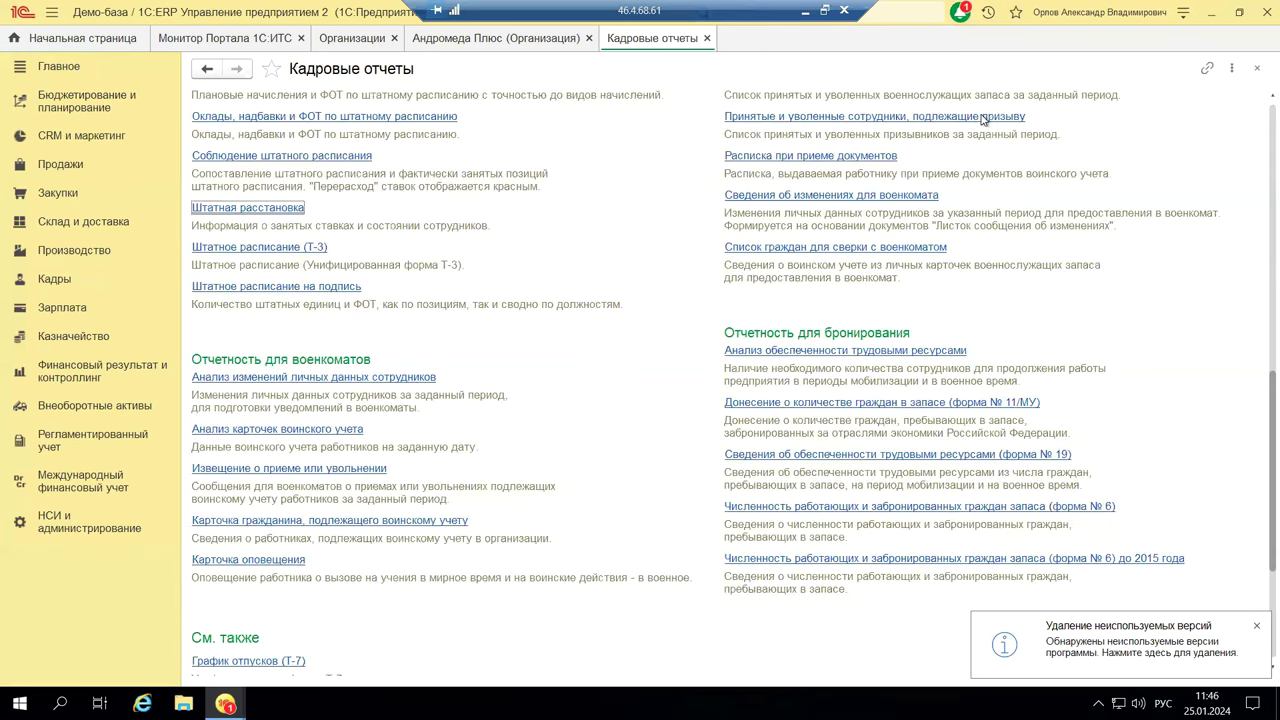
click(1257, 68)
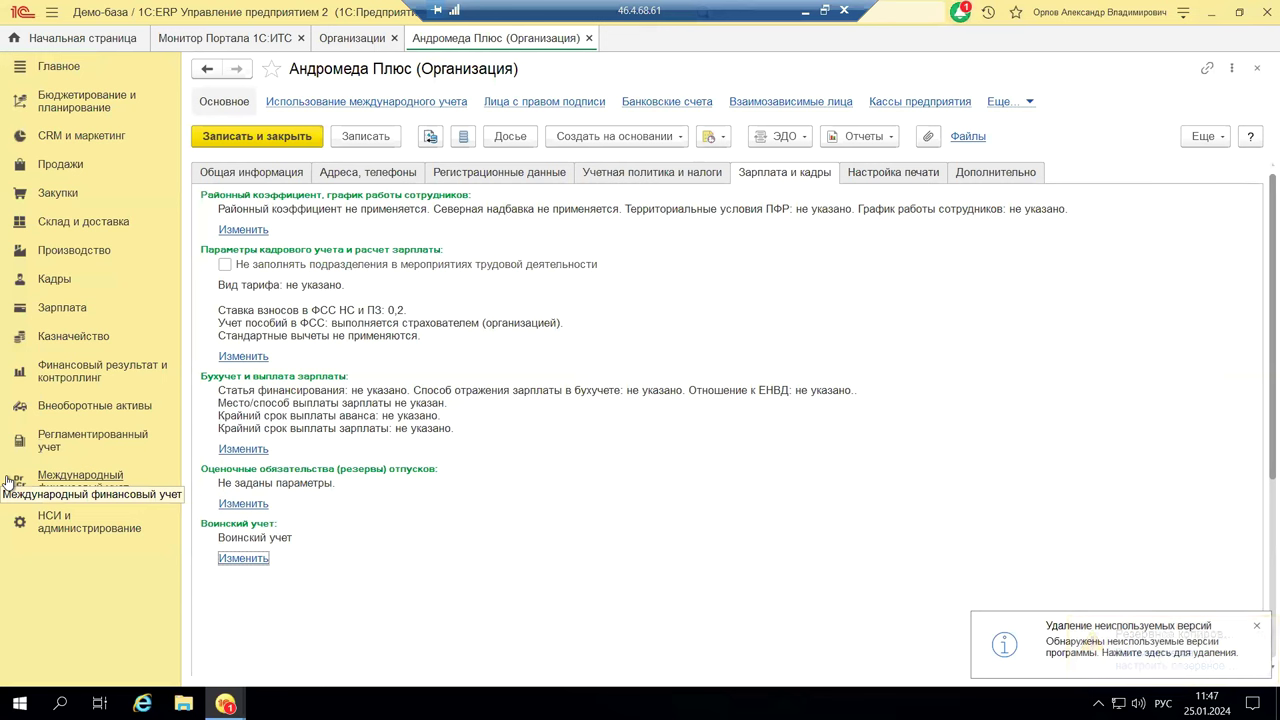
Open Регламентированные отчеты in Регламентированный учет, dismissing the Интернет-поддержка sign-in and the 1С-Отчетность promotional window.
click(67, 438)
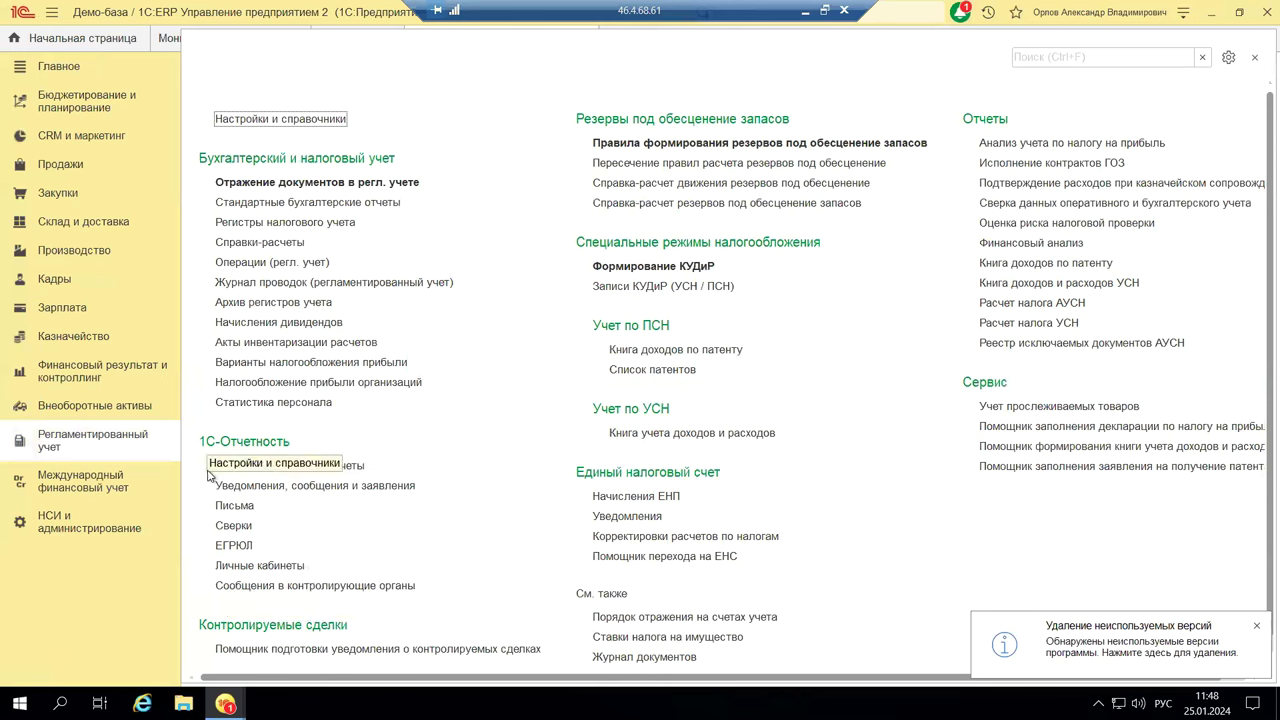
click(238, 464)
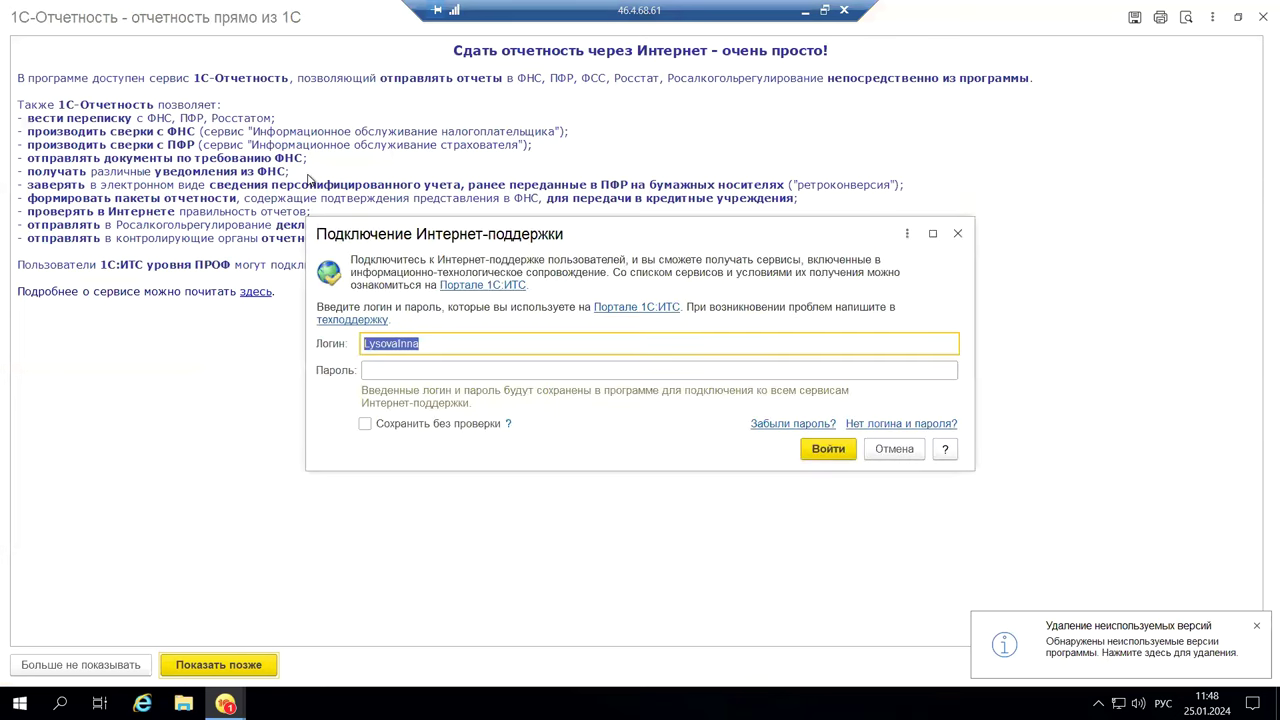
click(960, 234)
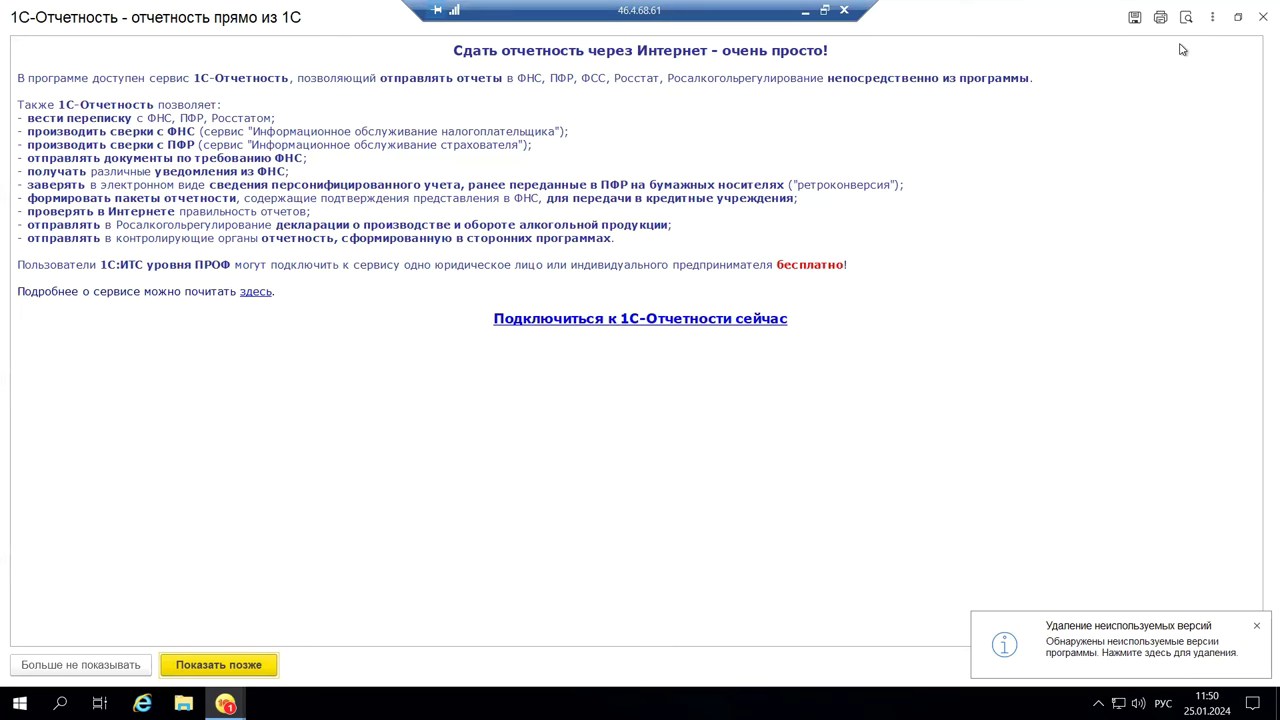
click(1261, 18)
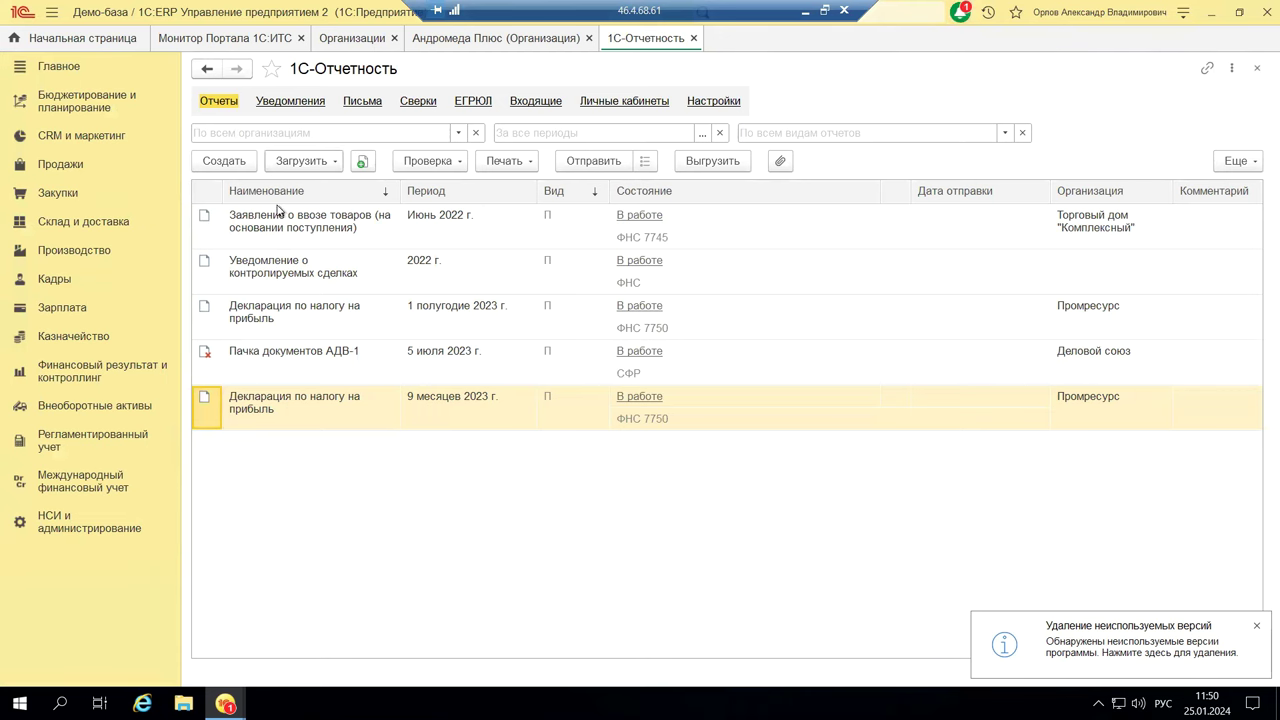
Open Личные кабинеты in 1С-Отчетность, view the СФР (бывш. ФСС): Личный кабинет portal and close the browser.
click(132, 438)
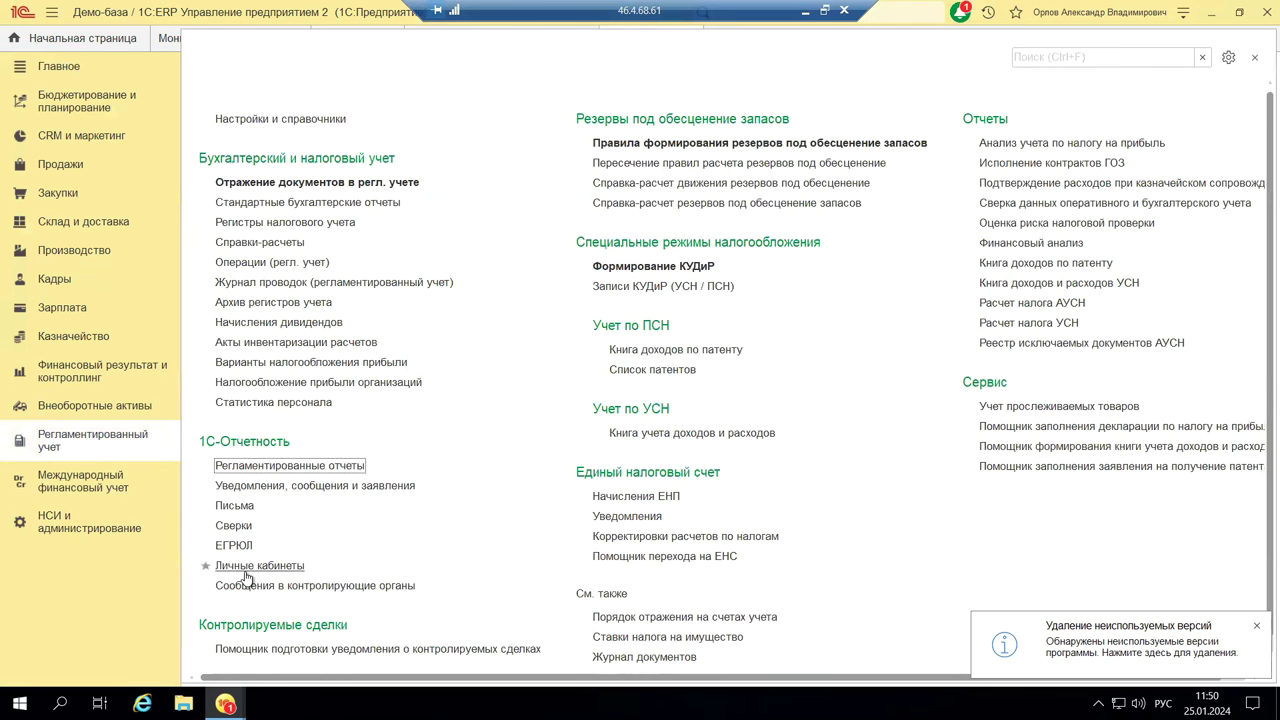
click(238, 466)
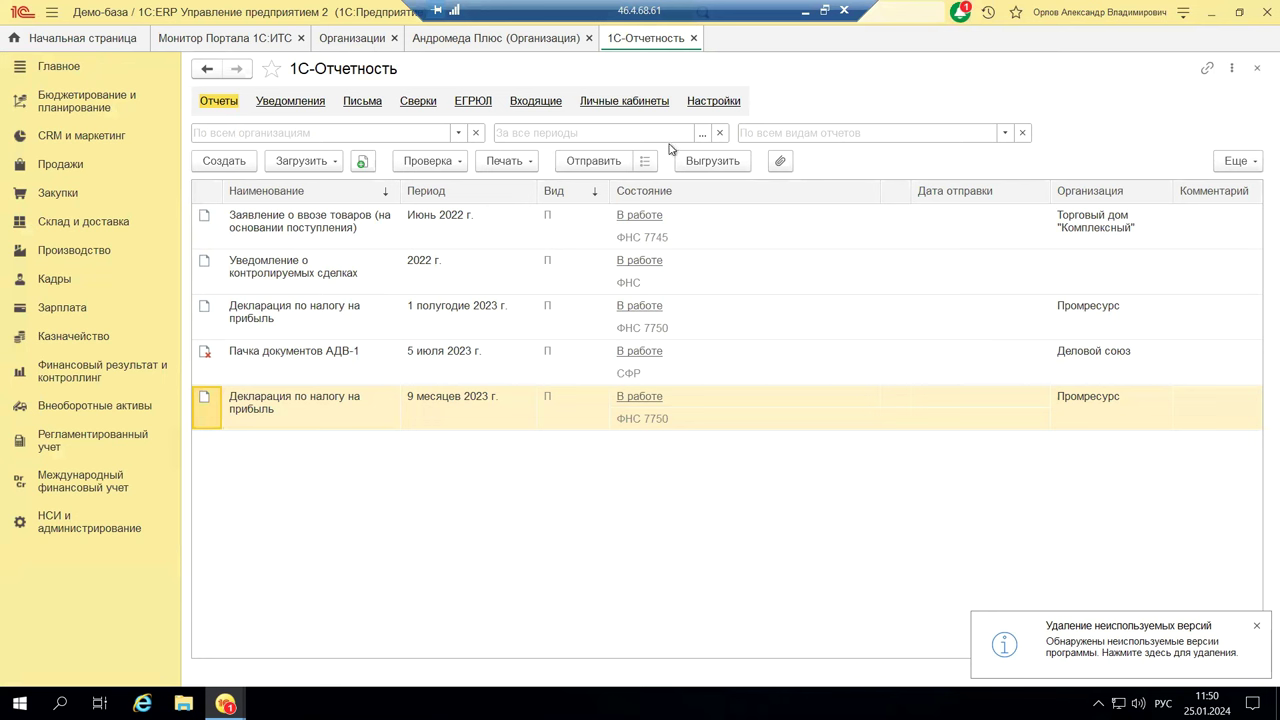
click(624, 100)
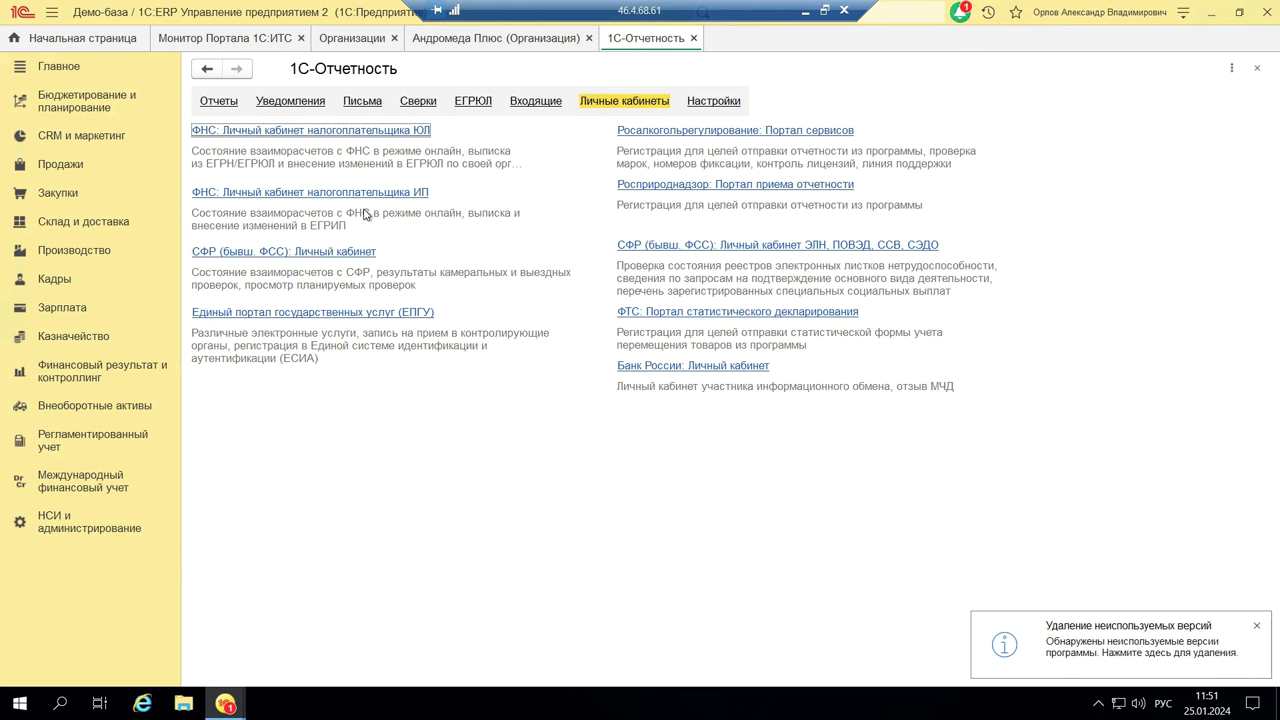
click(311, 253)
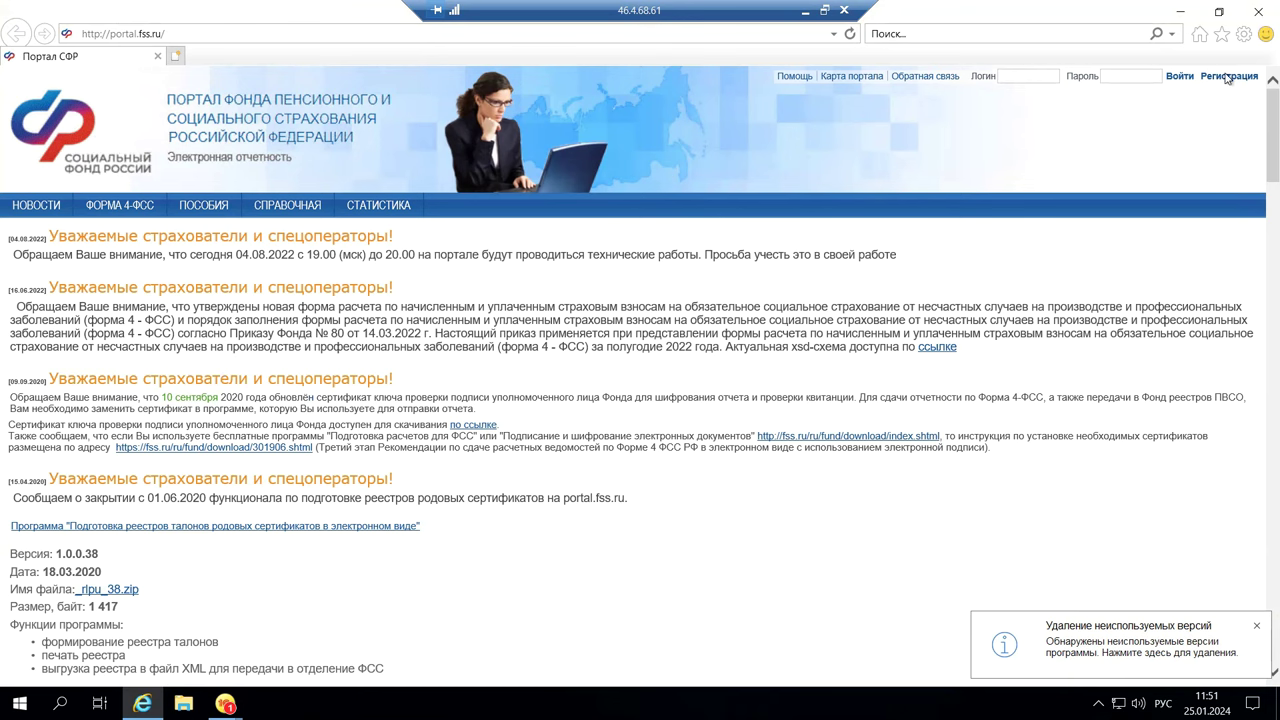
click(1258, 11)
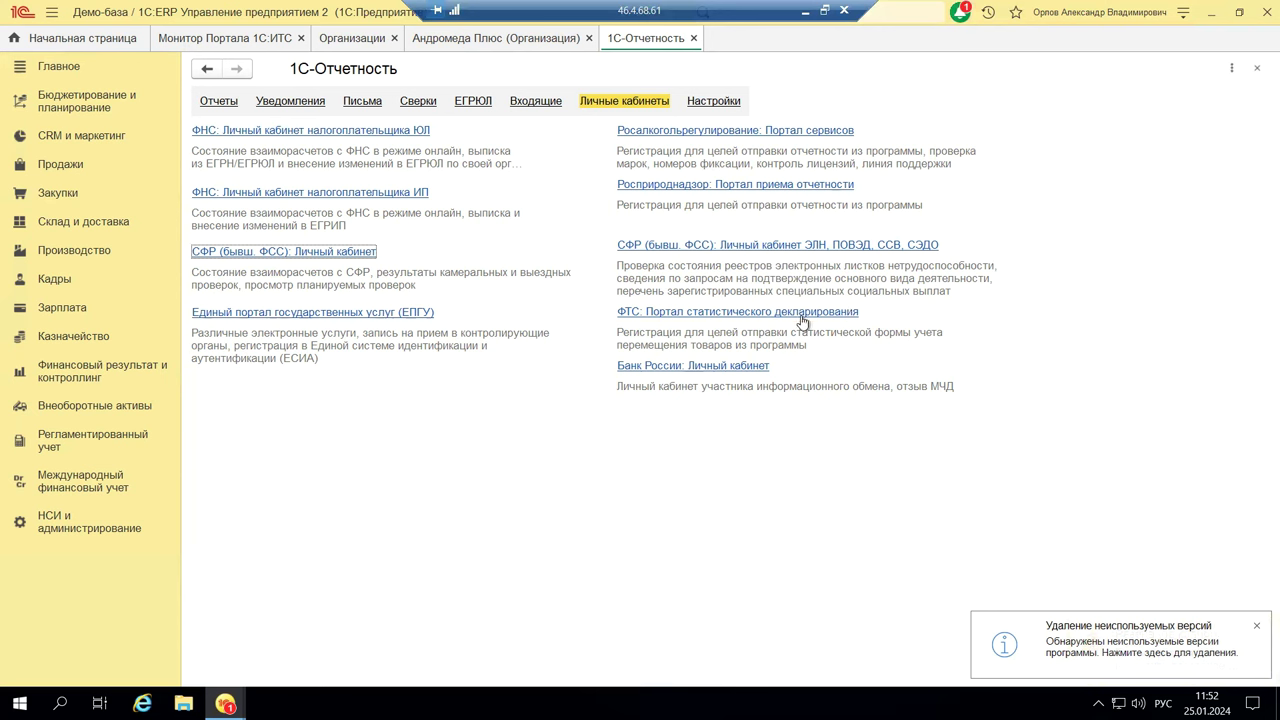
View the Банк России: Личный кабинет site, and close it along with the 1С-Отчетность and Андромеда Плюс forms.
click(627, 367)
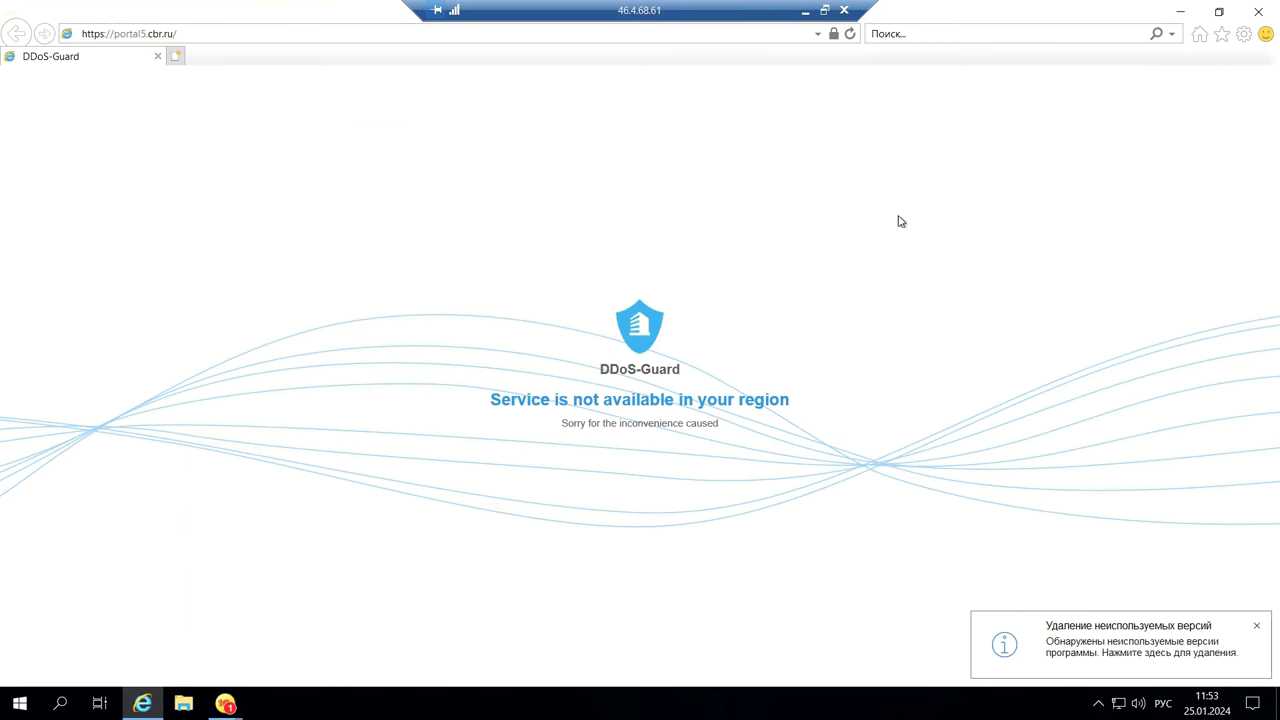
click(1257, 12)
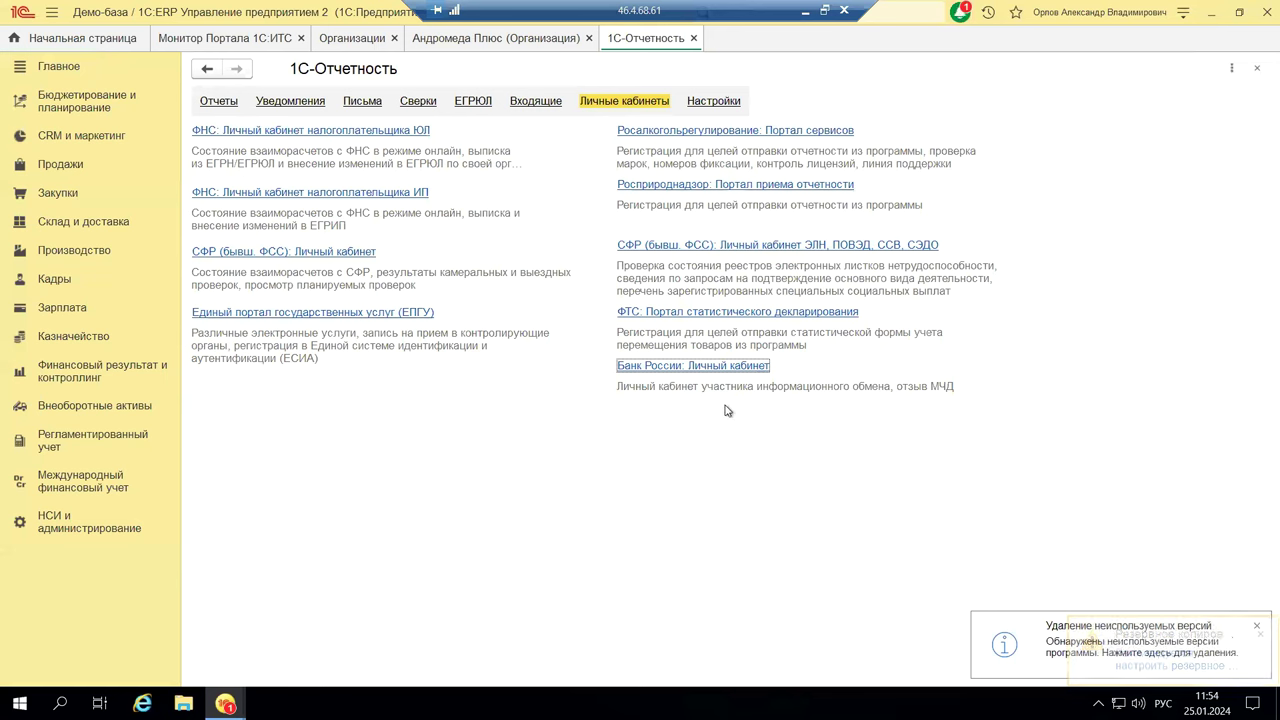
click(1257, 69)
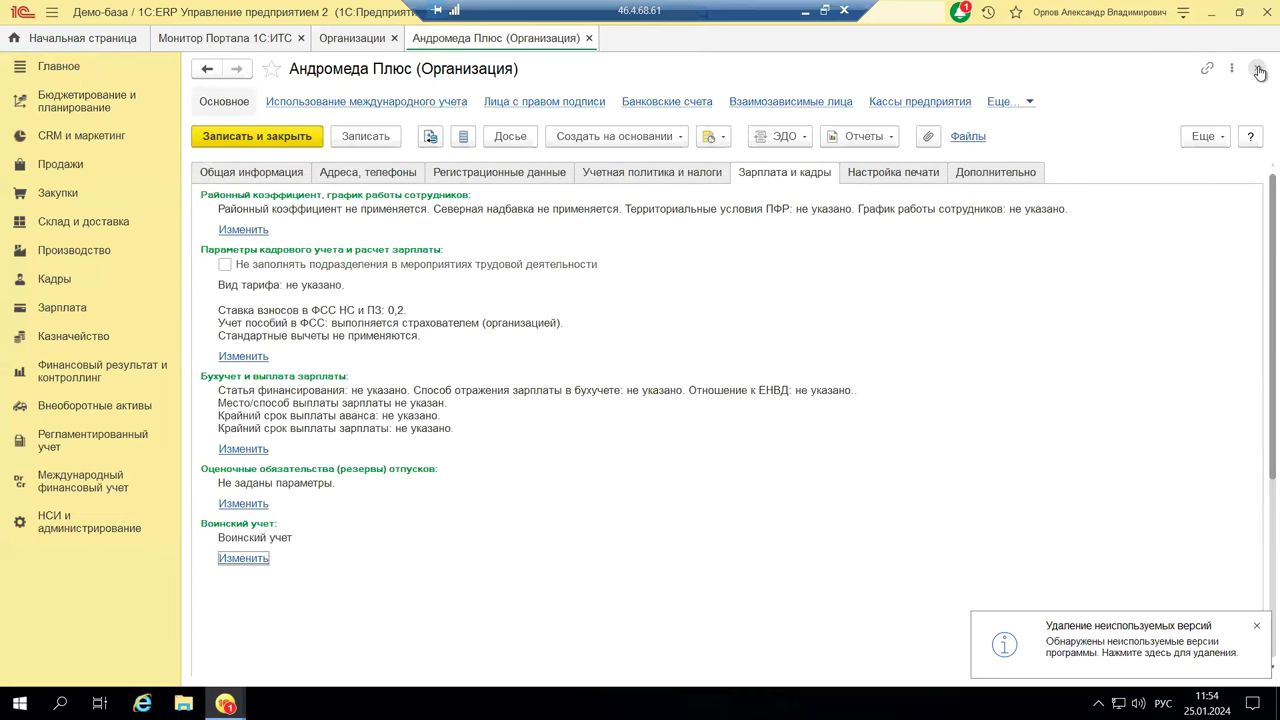
click(1258, 70)
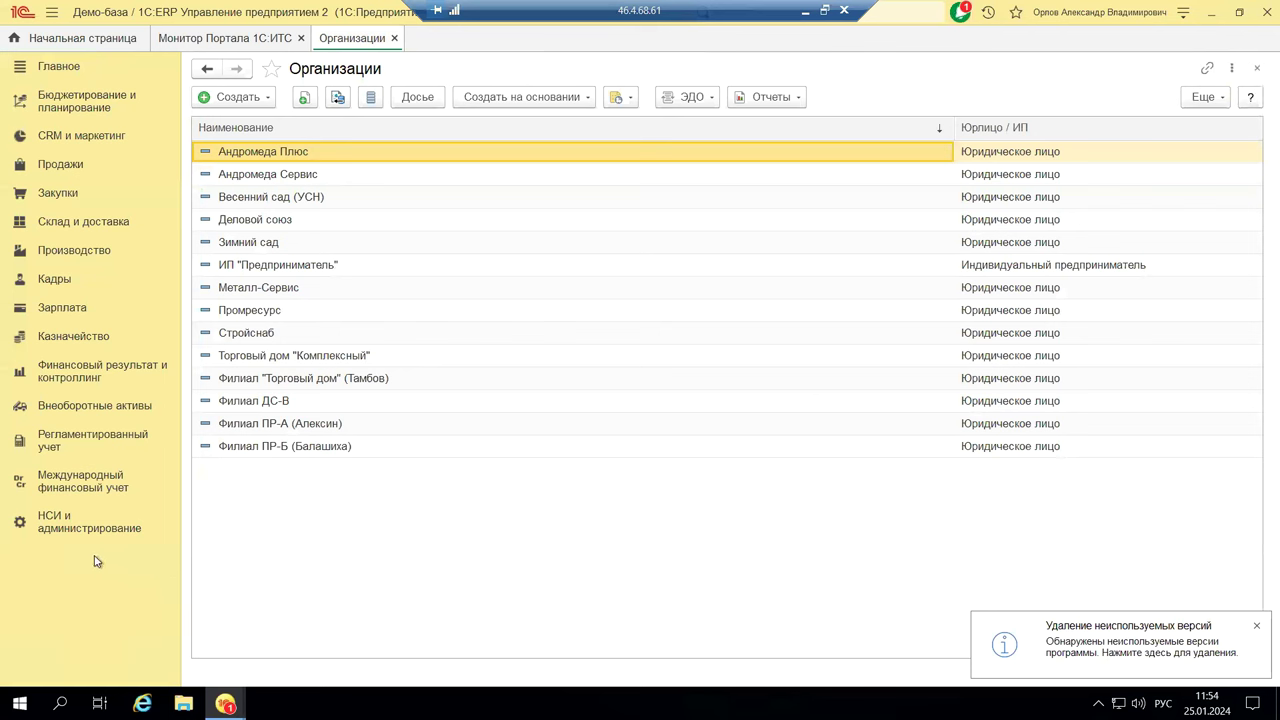
Open Сообщения в контролирующие органы in Регламентированный учет and examine the list of document types.
click(47, 443)
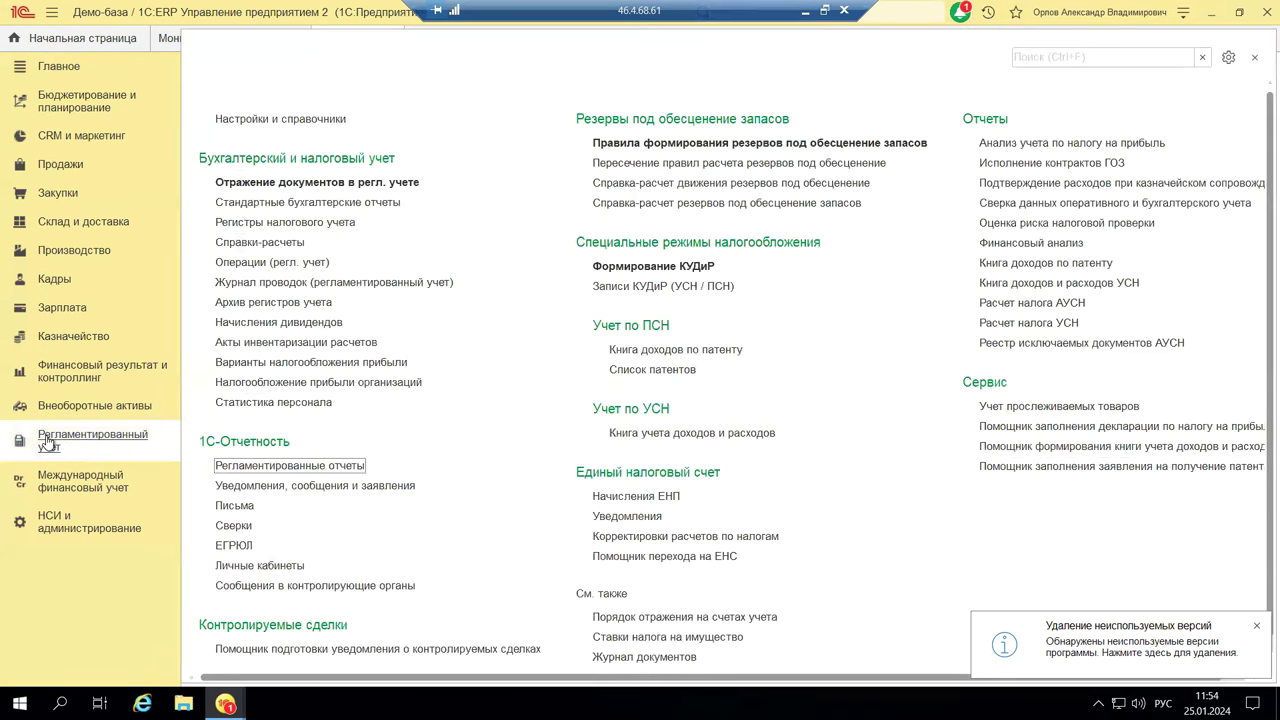
click(327, 586)
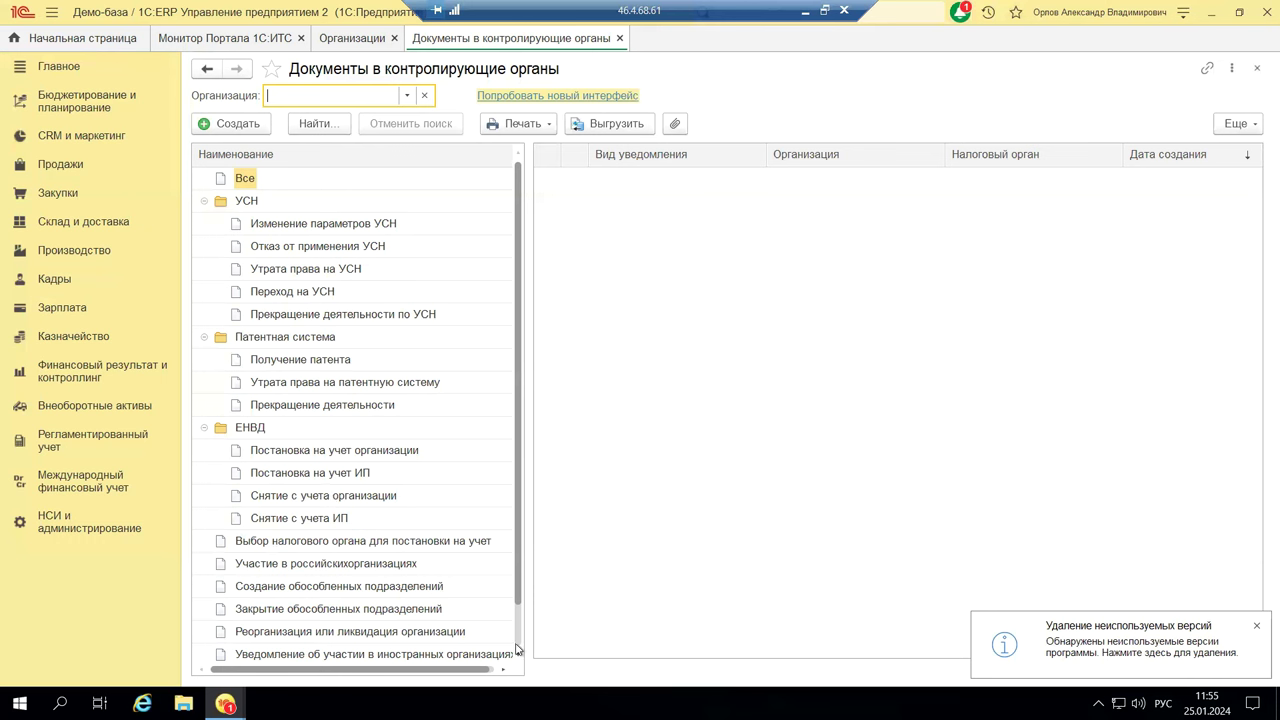
scroll(517, 650, down, 2)
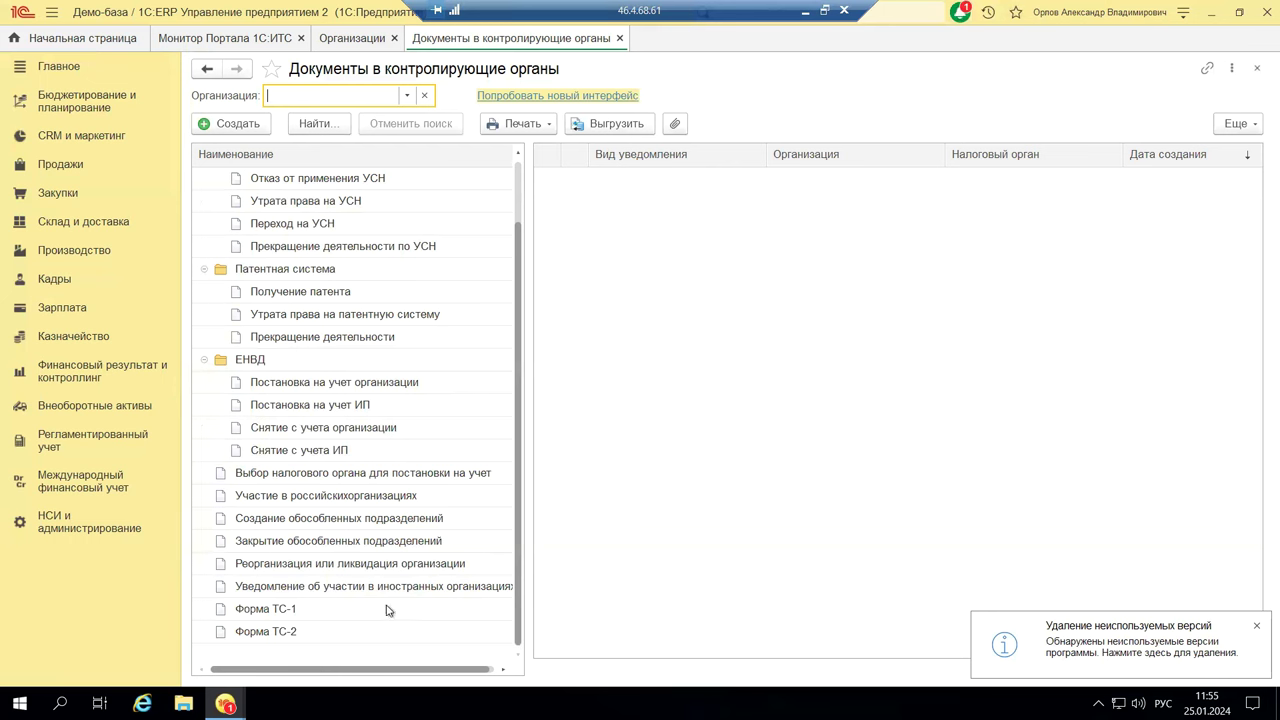
click(852, 248)
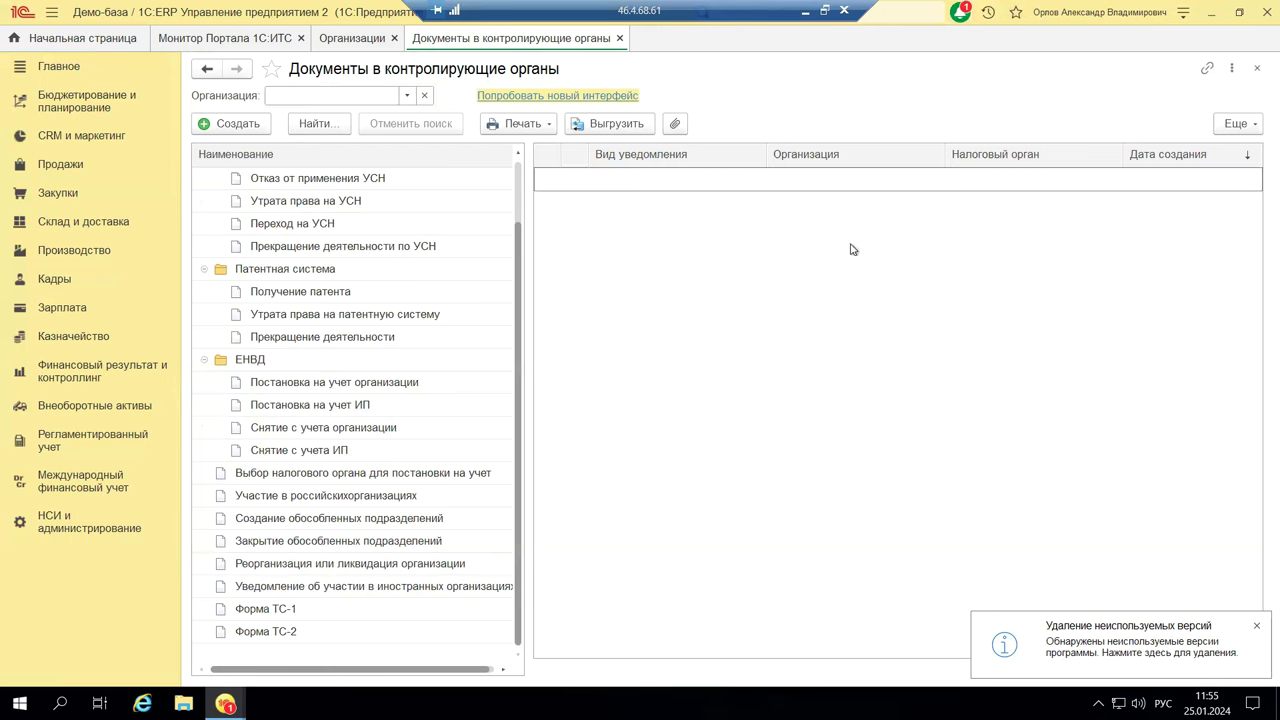
Close the Документы в контролирующие органы list and examine the commands available in Финансовый результат и контроллинг.
click(1257, 68)
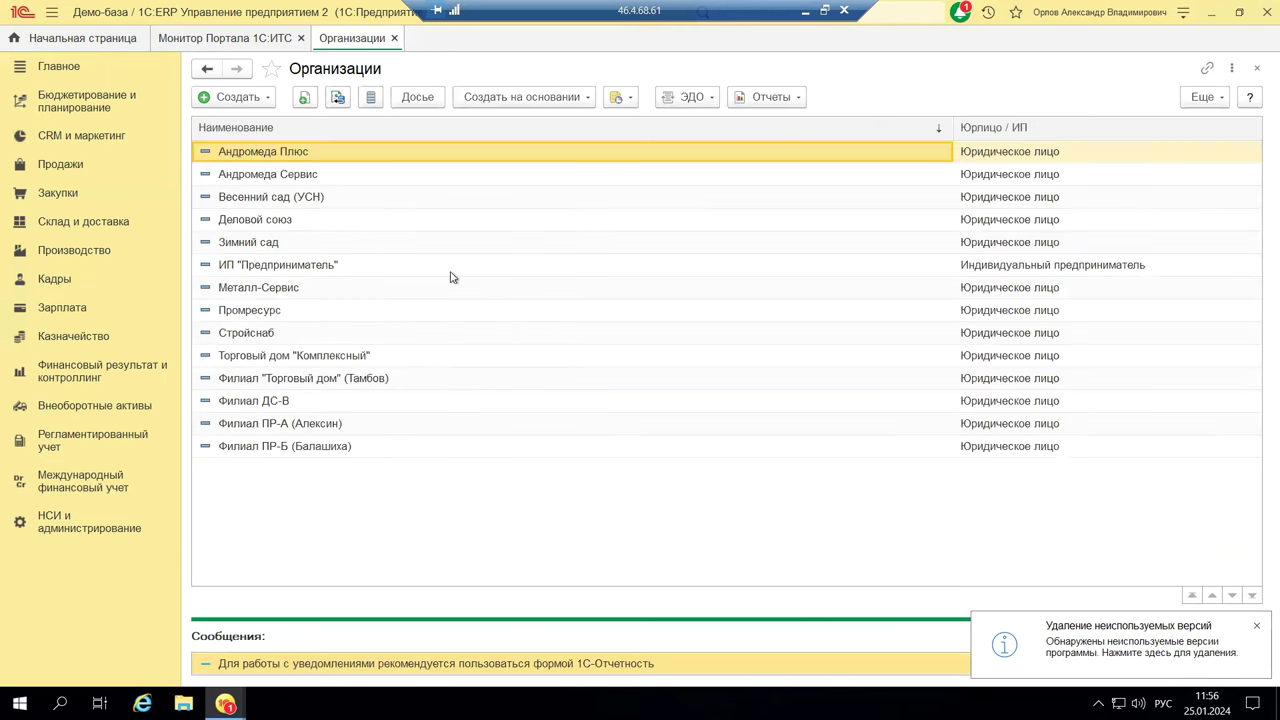
click(82, 378)
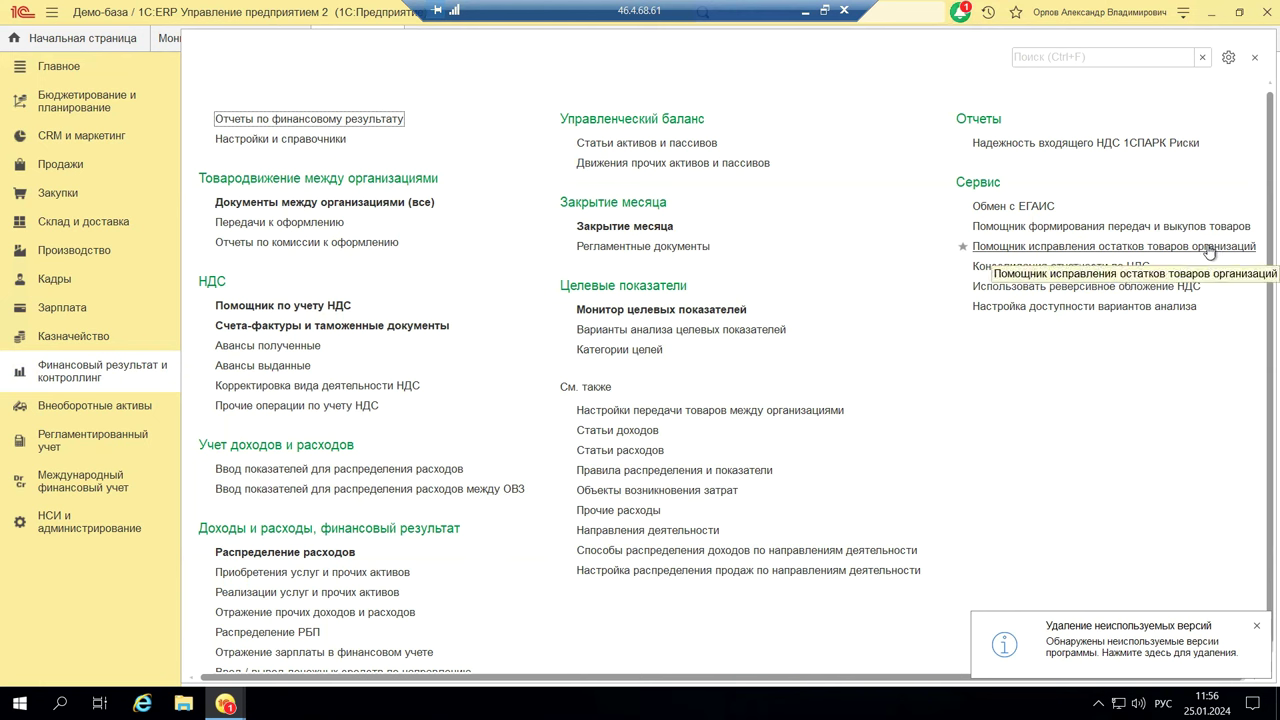
Open Пересчеты товаров in Склад и доставка and view the goods lines of the recount document dated 25.05.2023.
click(107, 230)
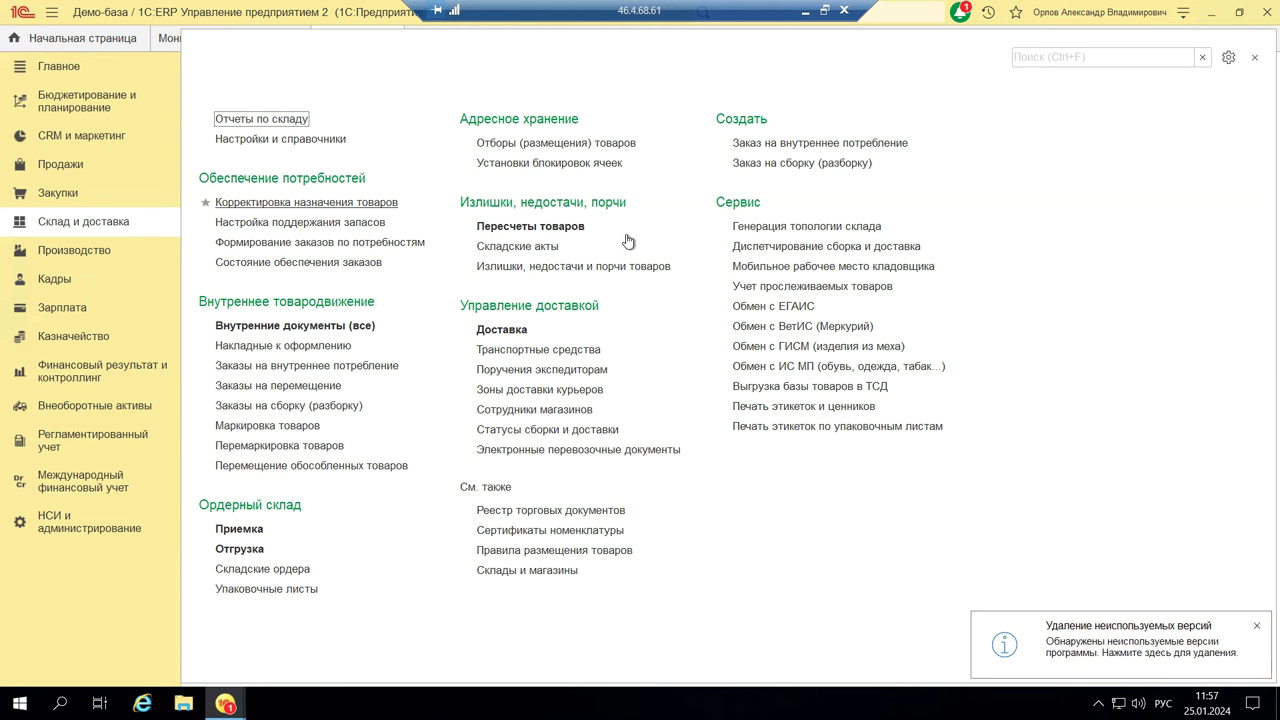
click(498, 227)
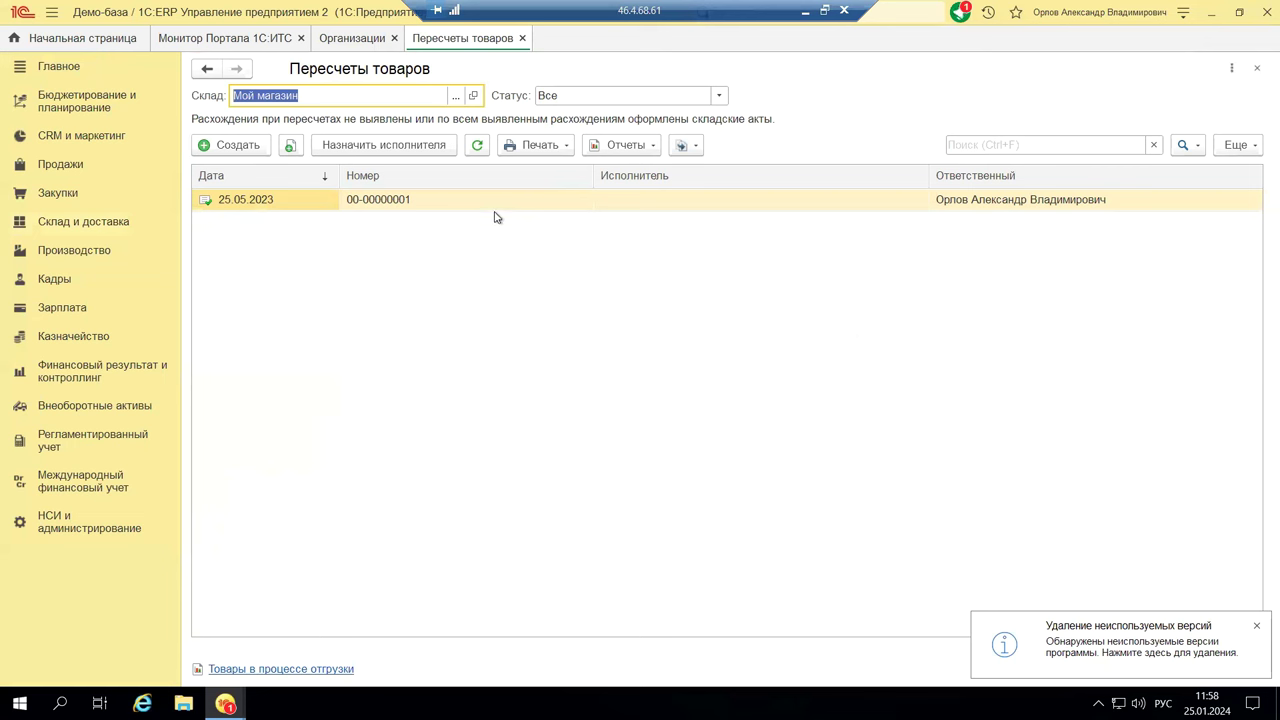
double_click(490, 202)
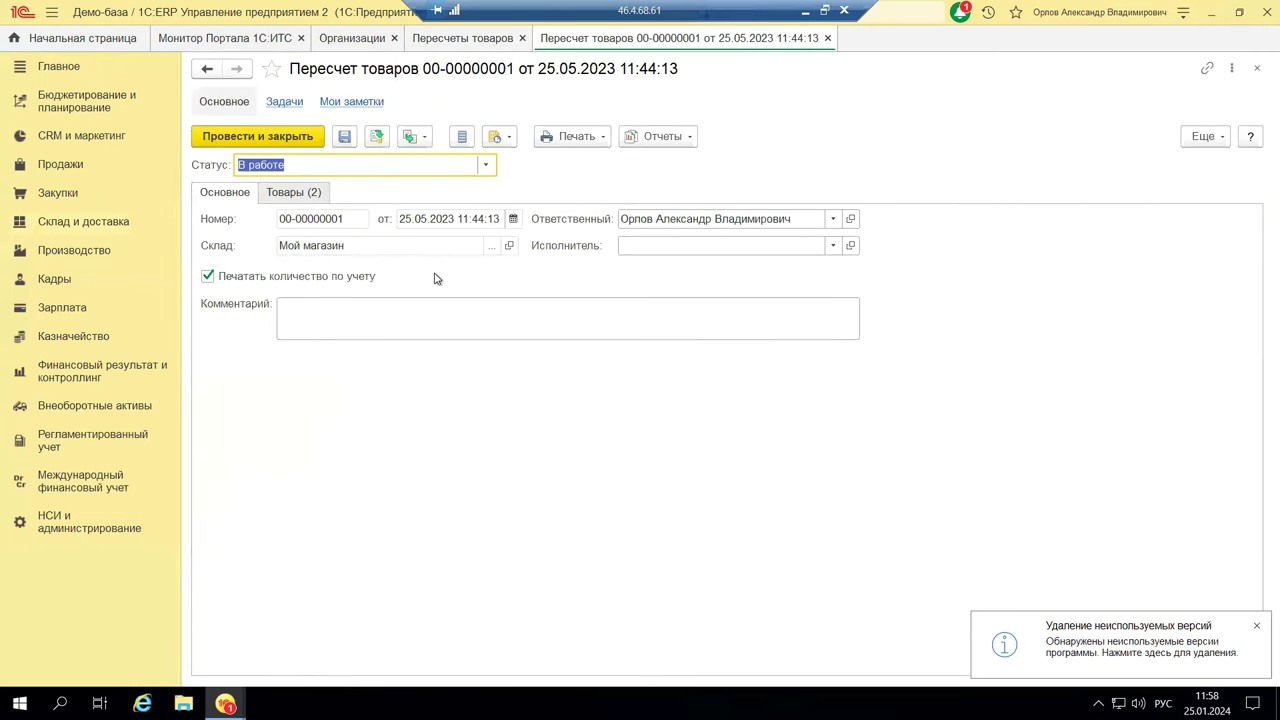
click(288, 195)
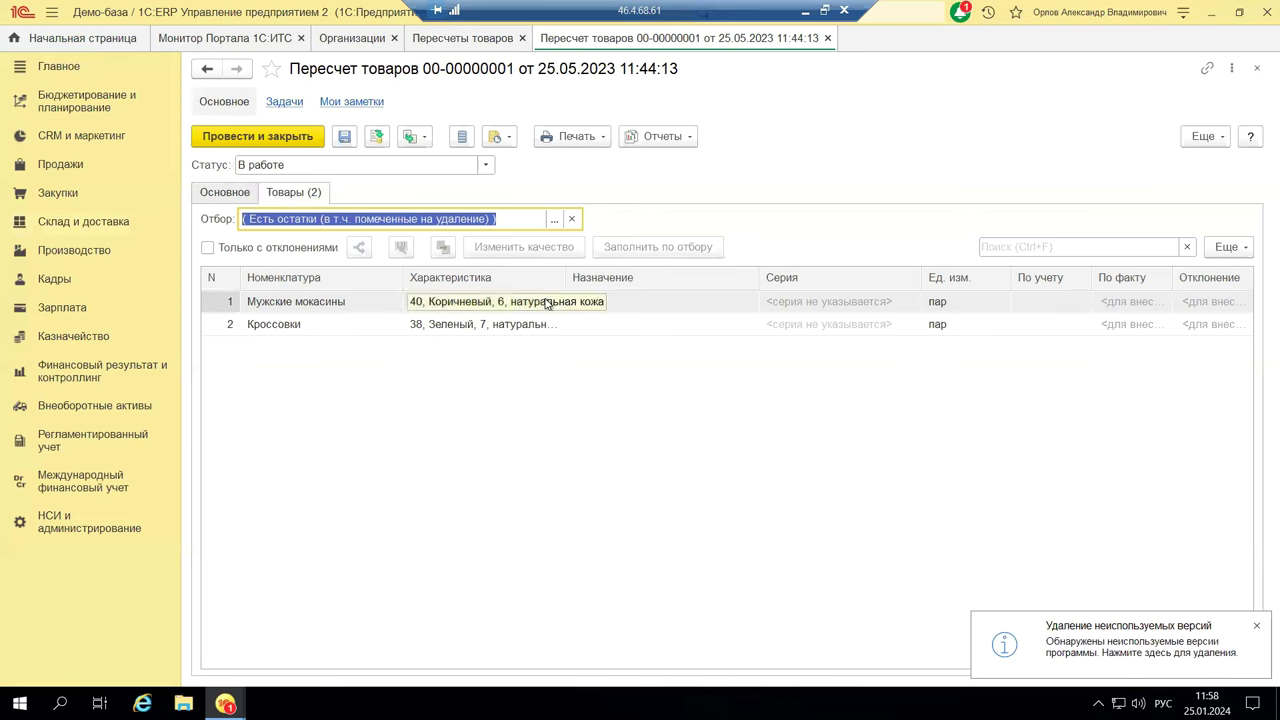
Examine the print forms available for the goods recount and close the document without printing.
click(603, 141)
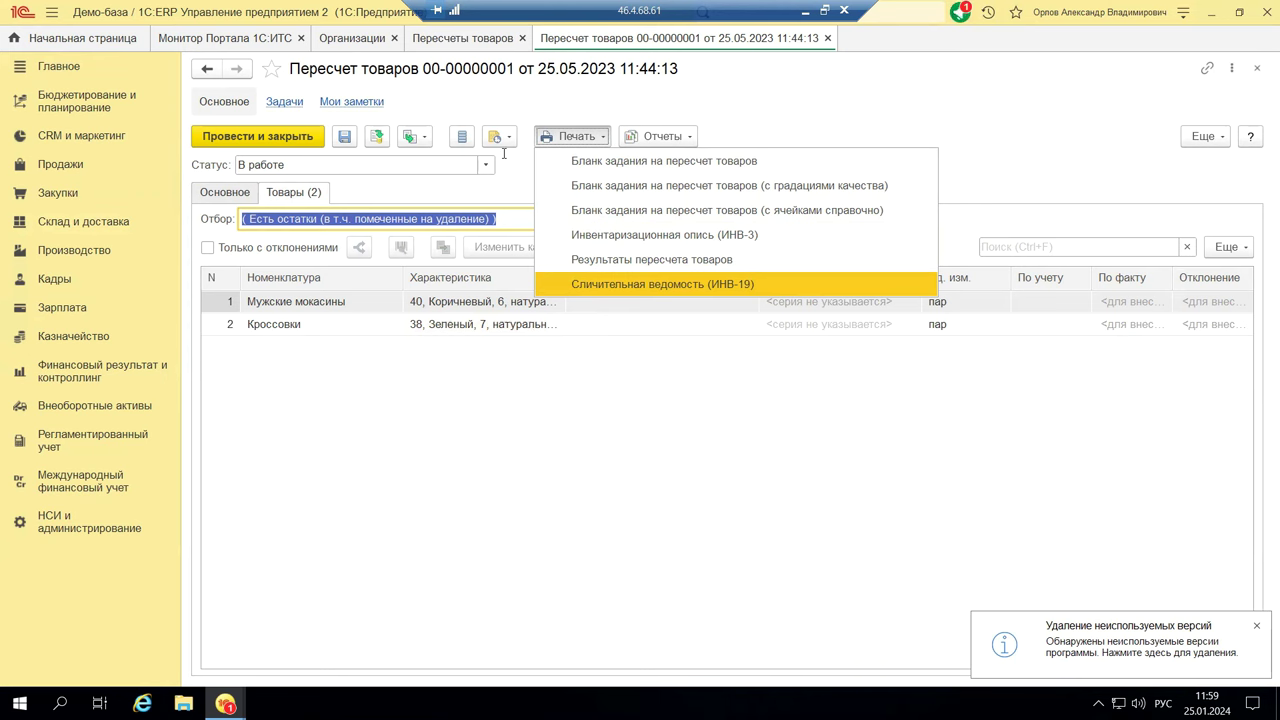
click(1259, 75)
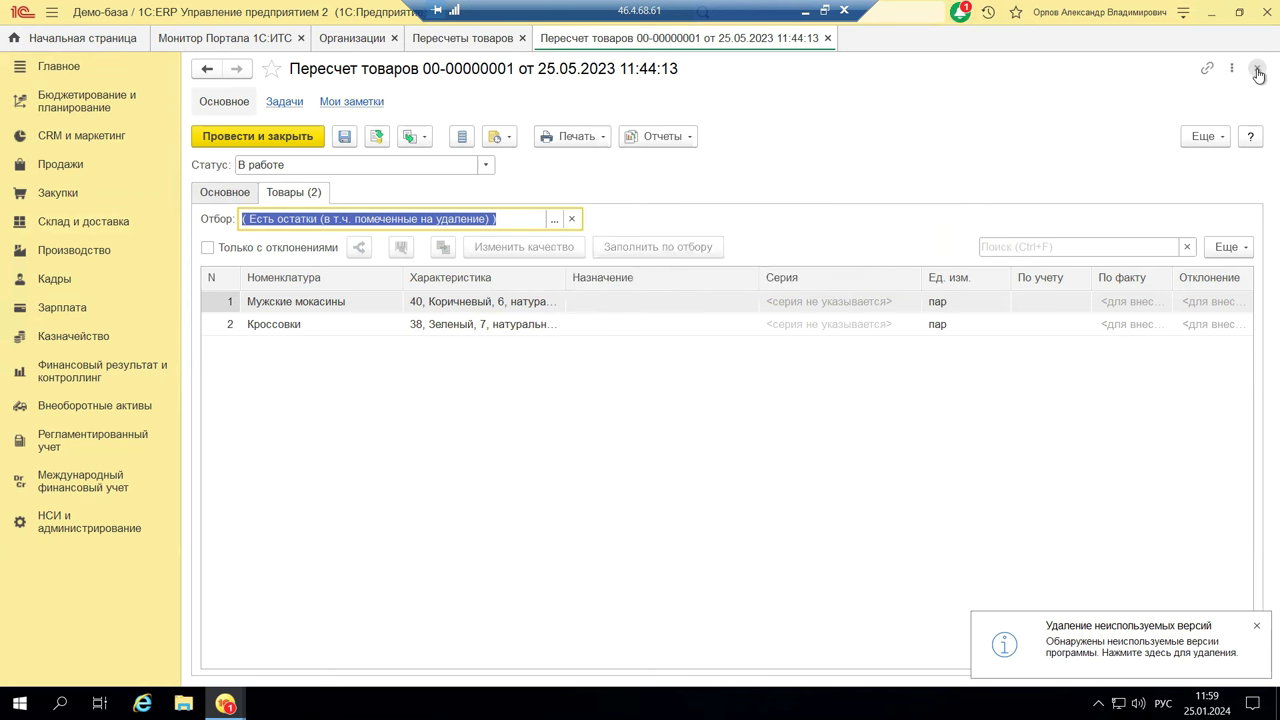
click(1257, 70)
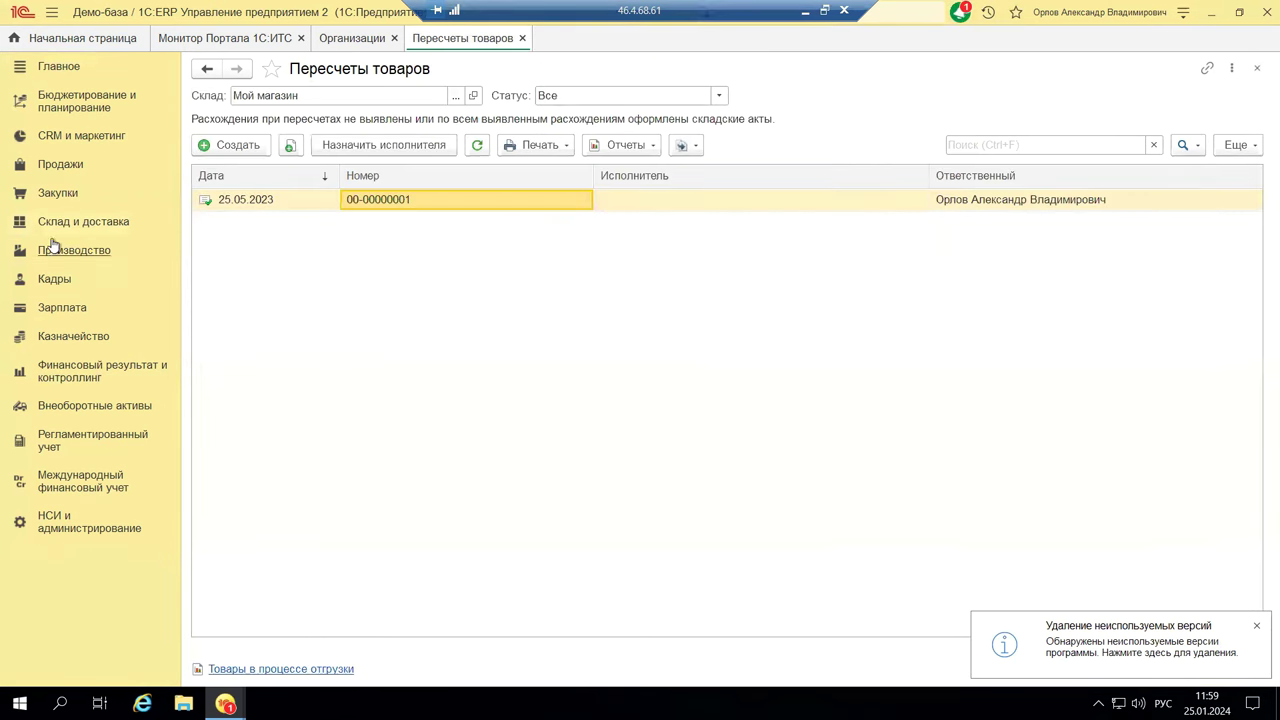
Return to the Склад и доставка section to view its commands for surpluses, shortages and spoilage.
click(100, 222)
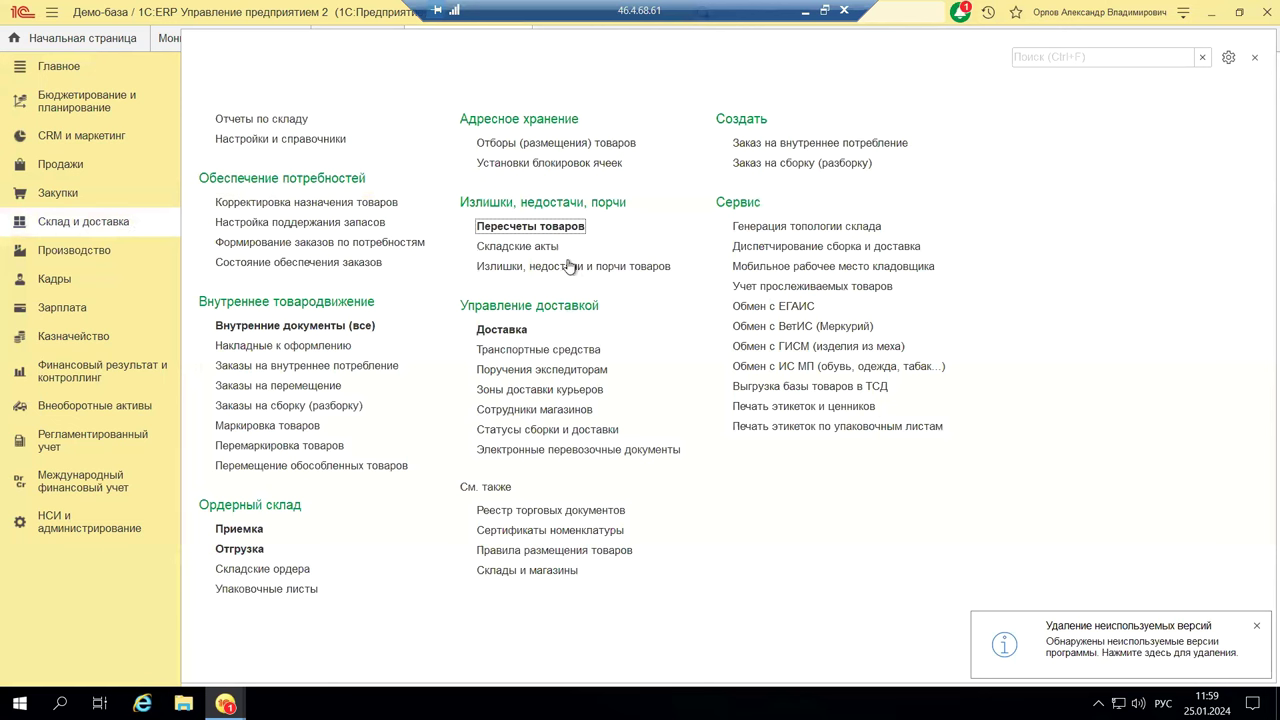